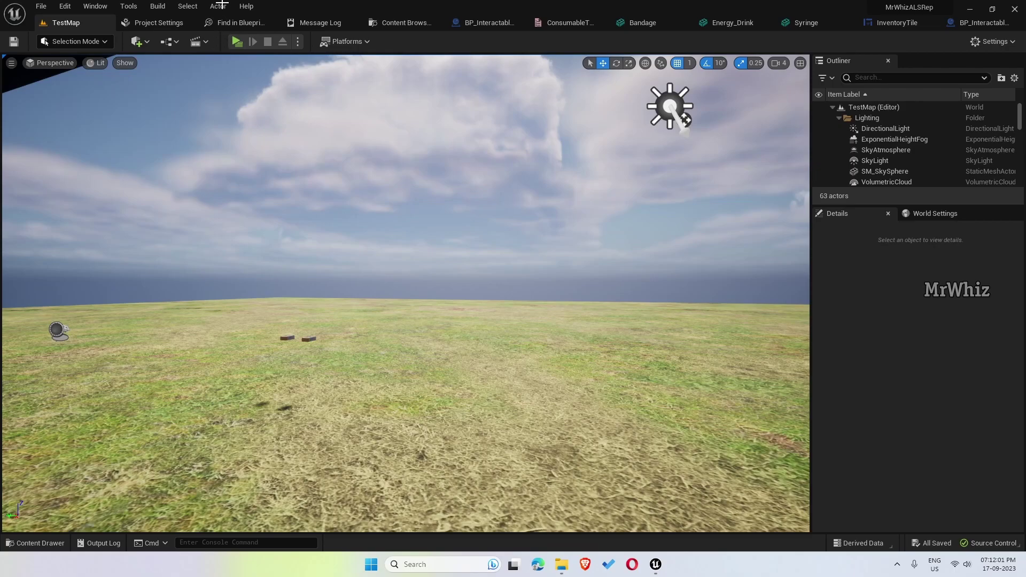
- Start a play session of TestMap in a new editor window
{"action": "left_click", "coordinate": [297, 43]}
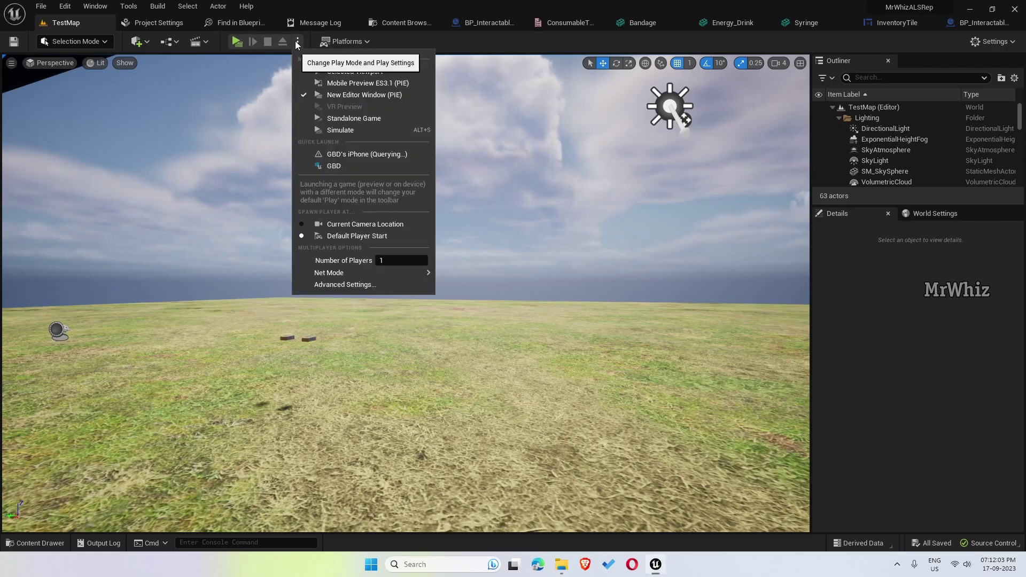
{"action": "left_click", "coordinate": [269, 61]}
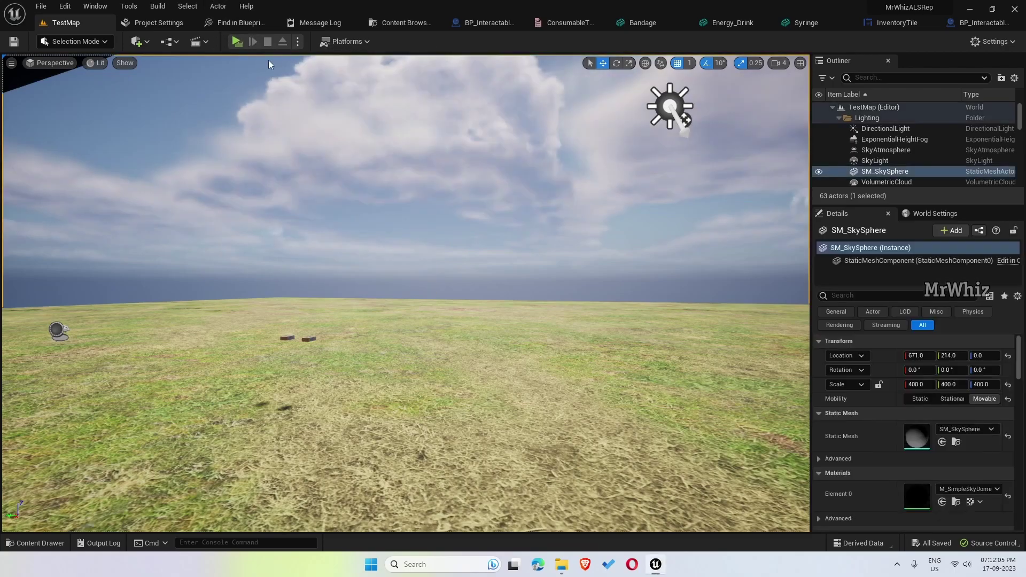
{"action": "left_click", "coordinate": [235, 42]}
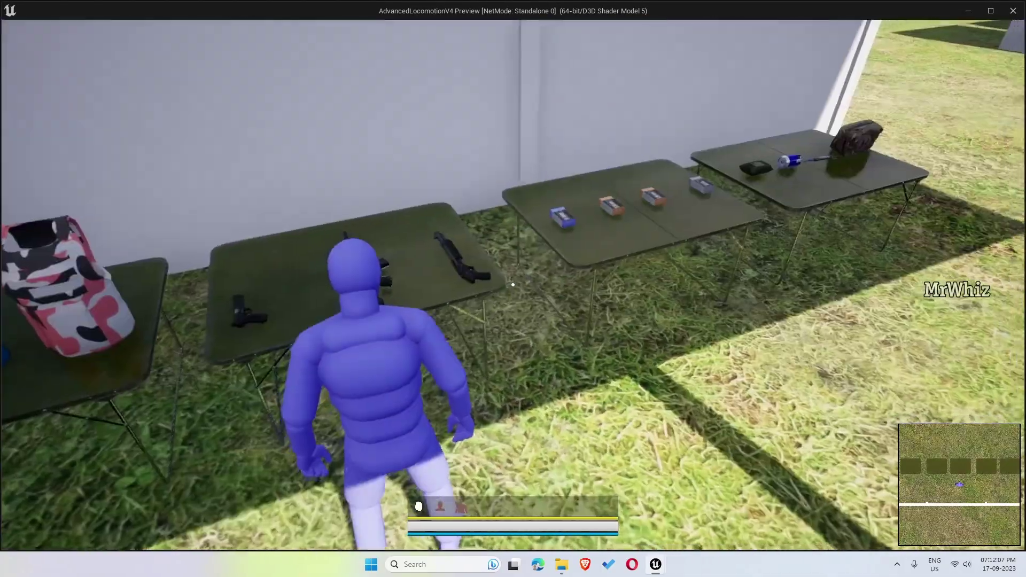
- Walk the character along the shelter to examine the backpacks, helmets and vests laid out on the tables
{"action": "key", "text": "s"}
{"action": "key", "text": "w"}
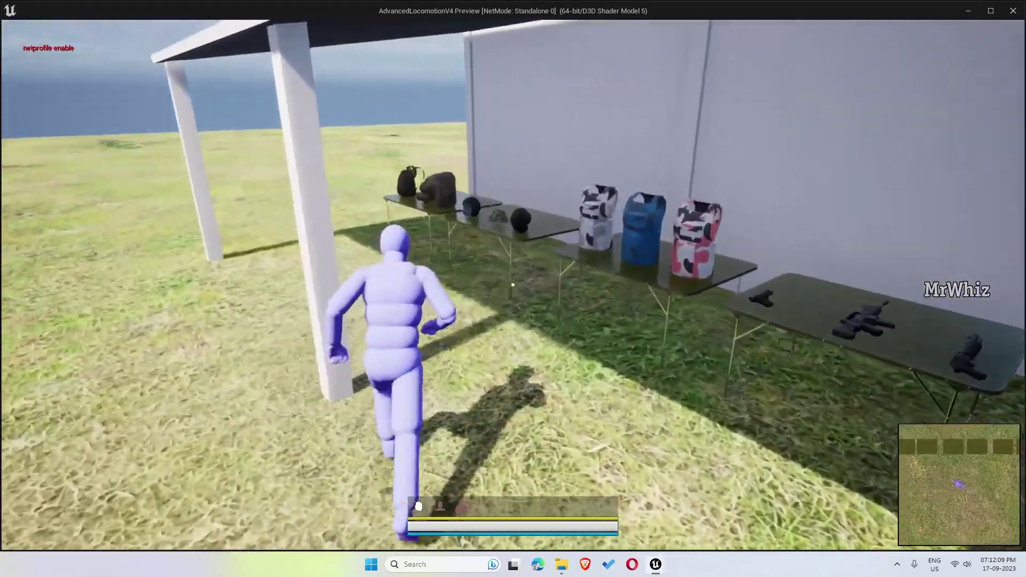
{"action": "key", "text": "w"}
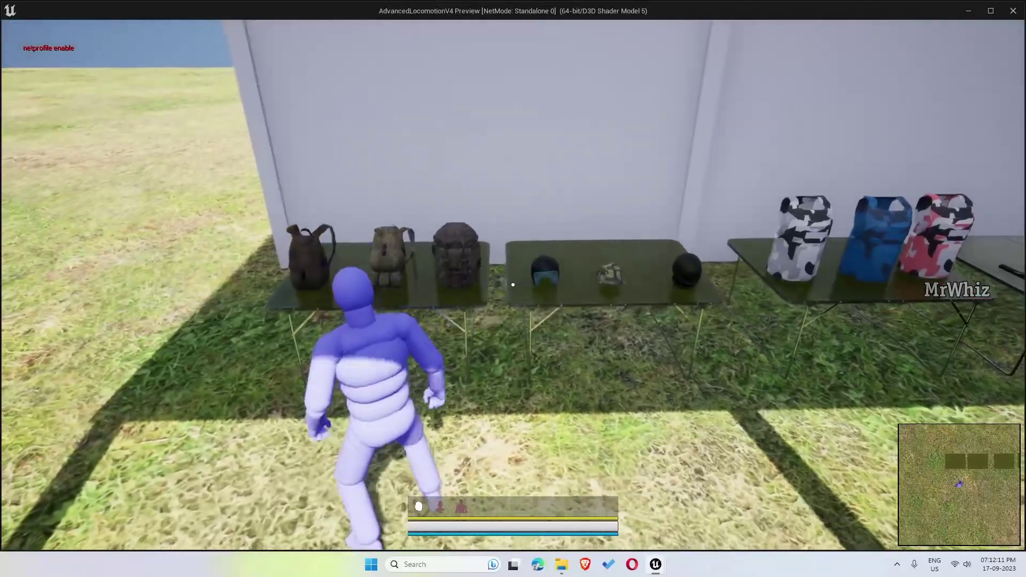
{"action": "key", "text": "s"}
{"action": "key", "text": "w"}
{"action": "key", "text": "d"}
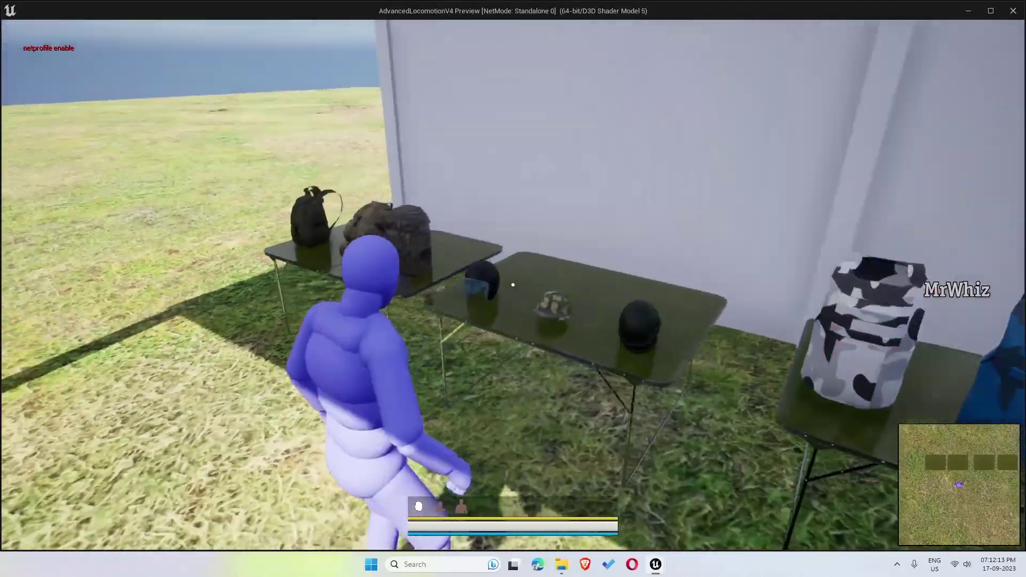
{"action": "key", "text": "s"}
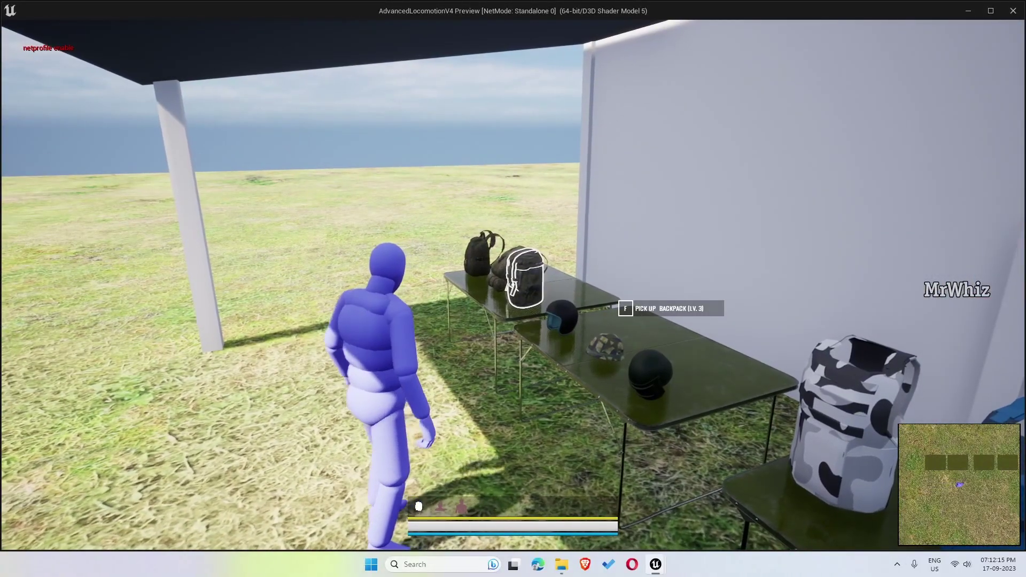
{"action": "key", "text": "d"}
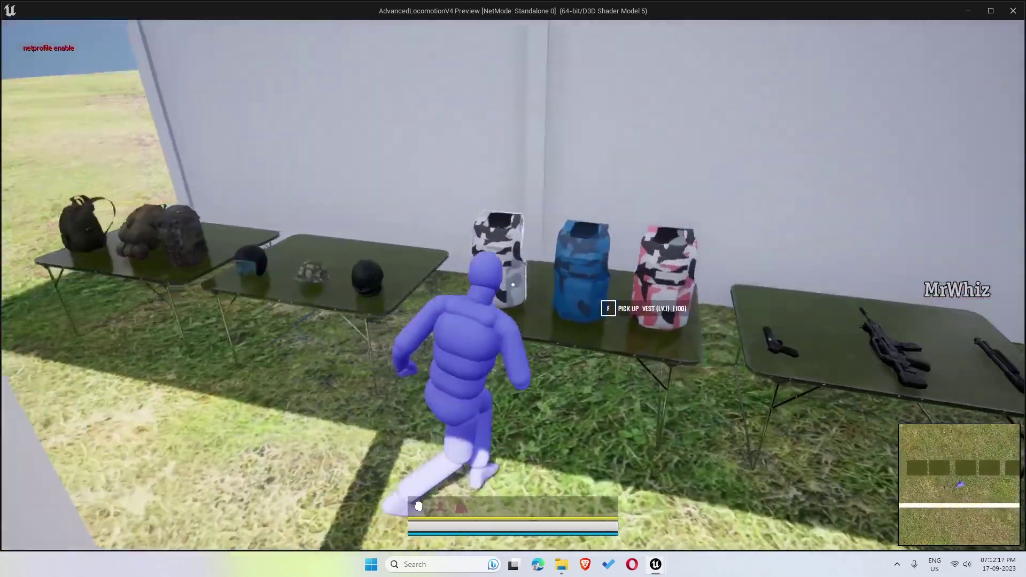
- Walk past the remaining tables to examine the weapons, ammo boxes and healing items available for pickup
{"action": "key", "text": "s"}
{"action": "key", "text": "d"}
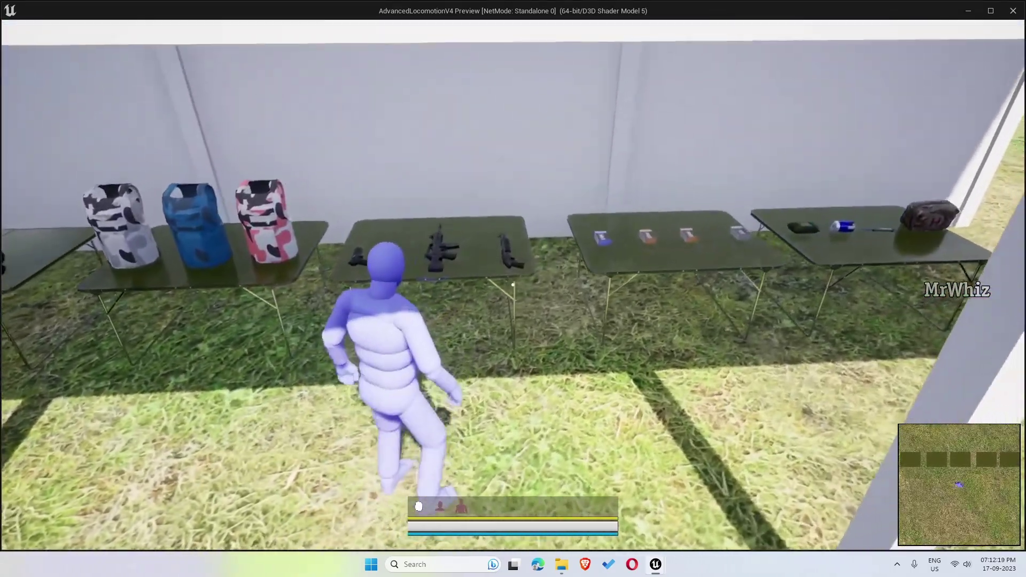
{"action": "key", "text": "w"}
{"action": "key", "text": "s"}
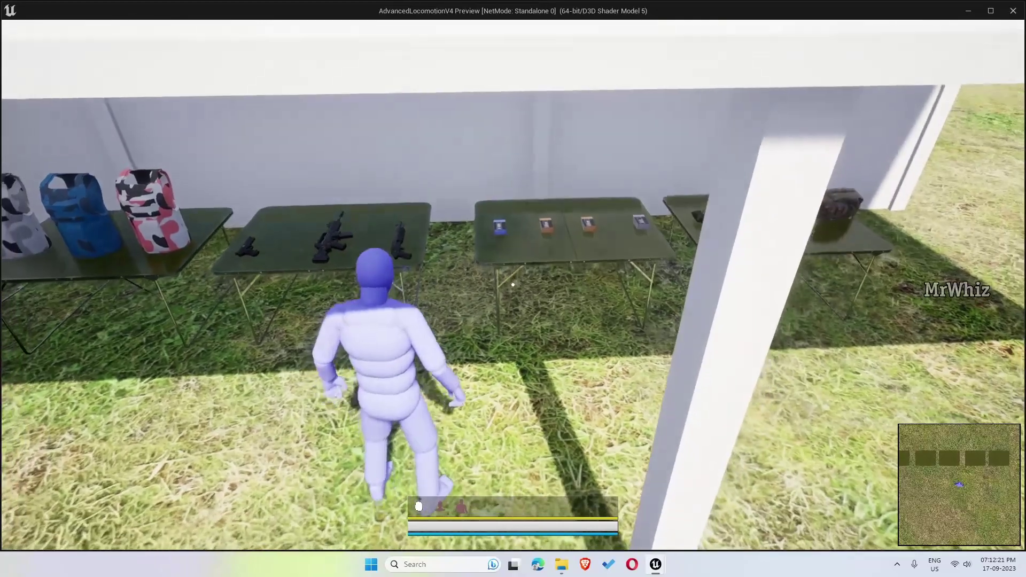
{"action": "key", "text": "w"}
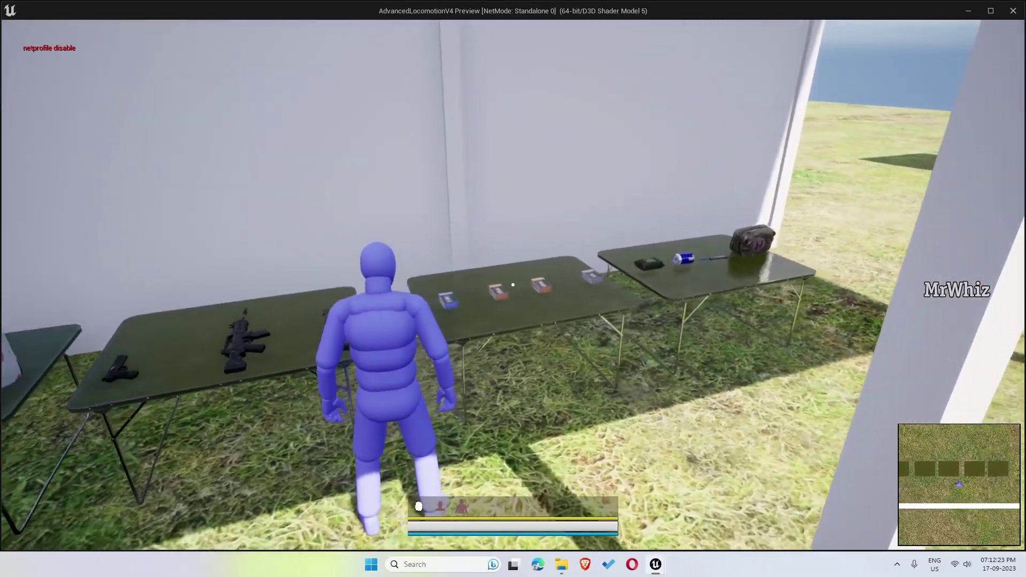
{"action": "key", "text": "a"}
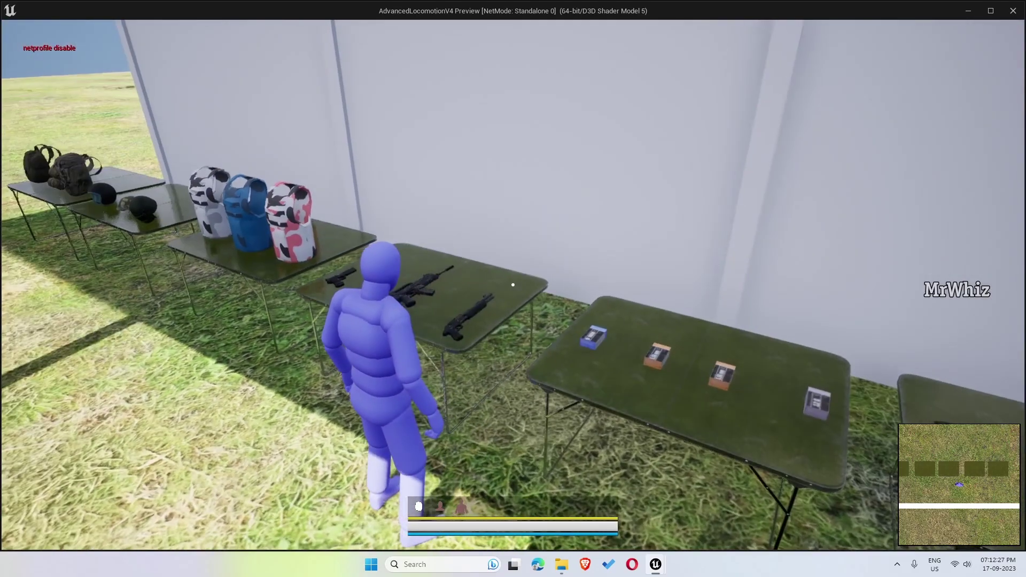
{"action": "key", "text": "s"}
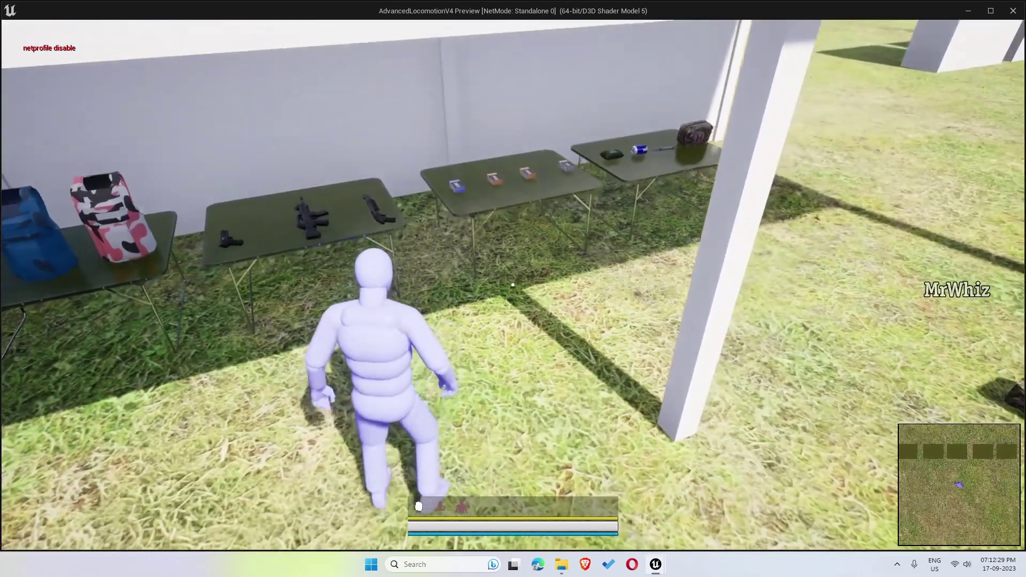
{"action": "key", "text": "w"}
{"action": "key", "text": "d"}
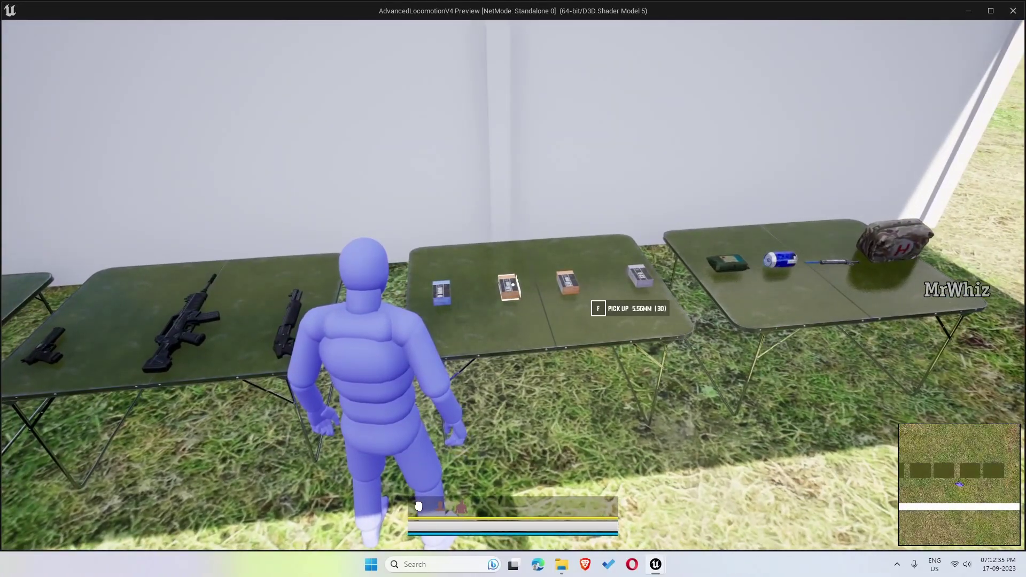
{"action": "key", "text": "d"}
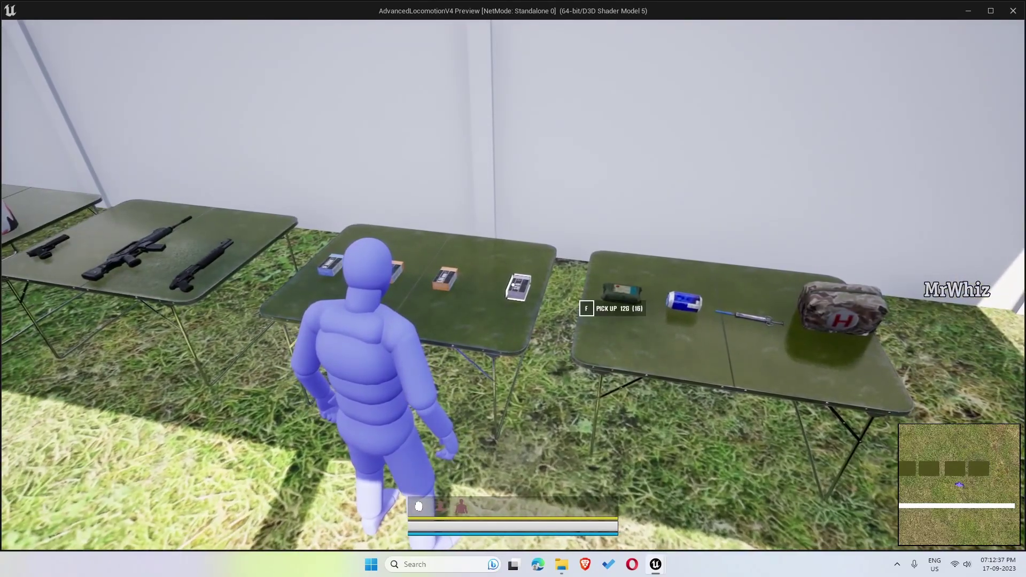
{"action": "key", "text": "w"}
{"action": "key", "text": "s"}
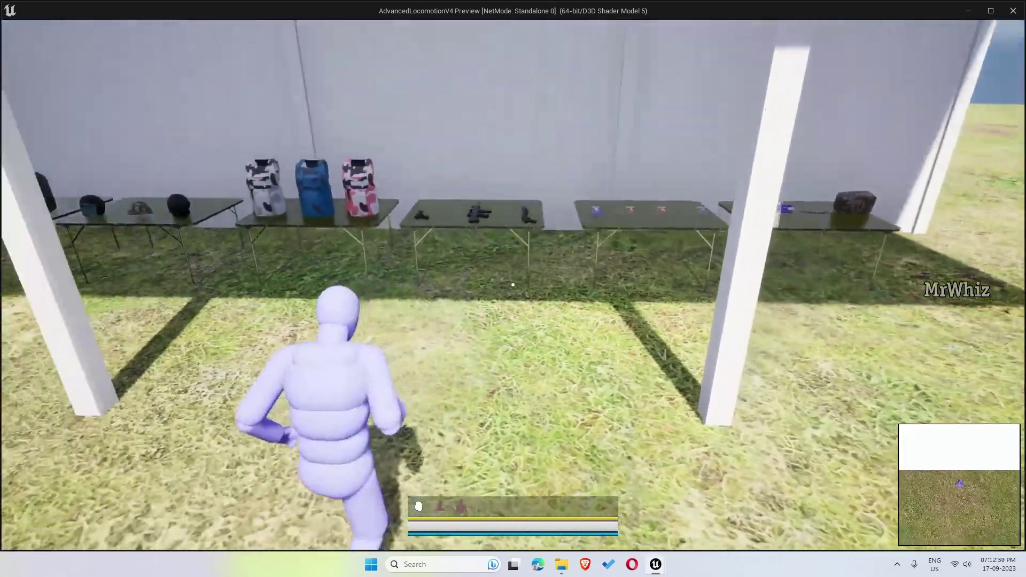
{"action": "key", "text": "w"}
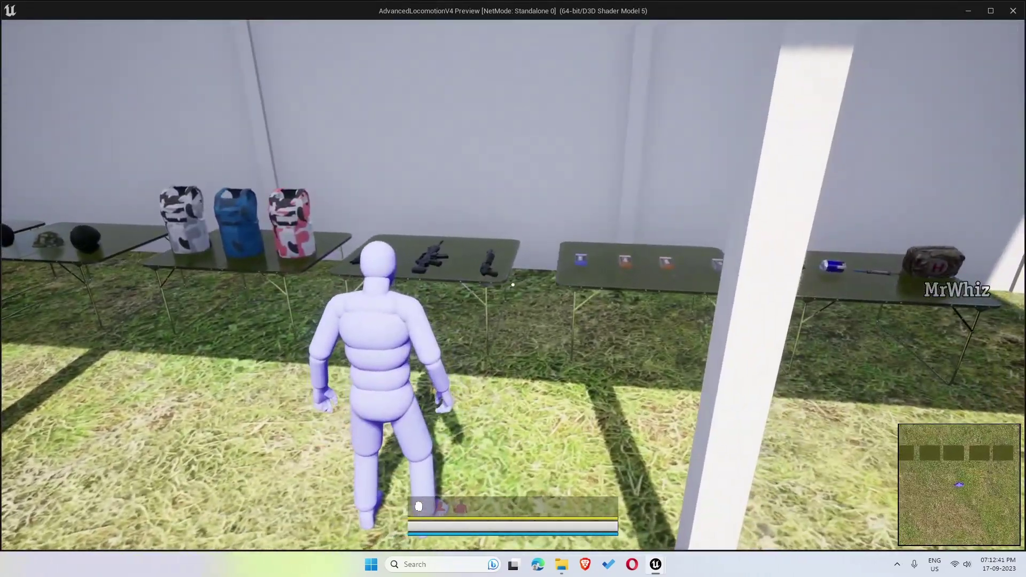
- Approach the weapons table and equip the K2, S12 and P92 from the inventory's vicinity list
{"action": "key", "text": "Tab"}
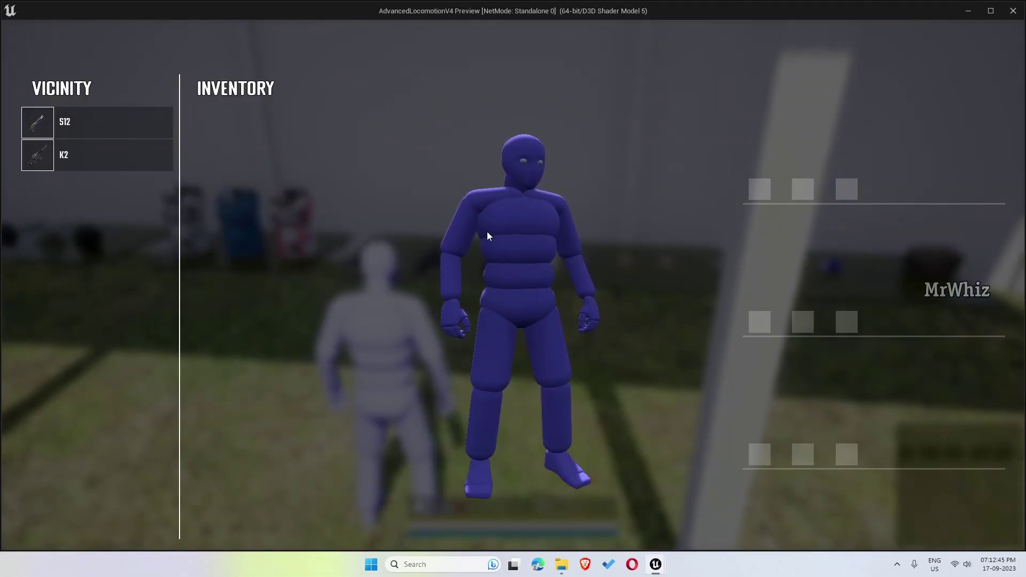
{"action": "key", "text": "Tab"}
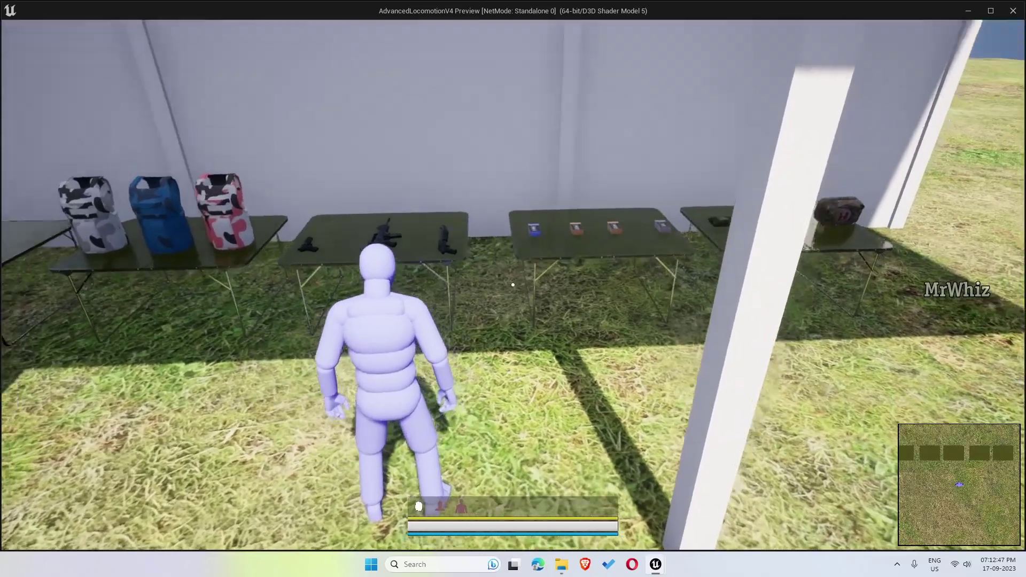
{"action": "key", "text": "w"}
{"action": "key", "text": "Tab"}
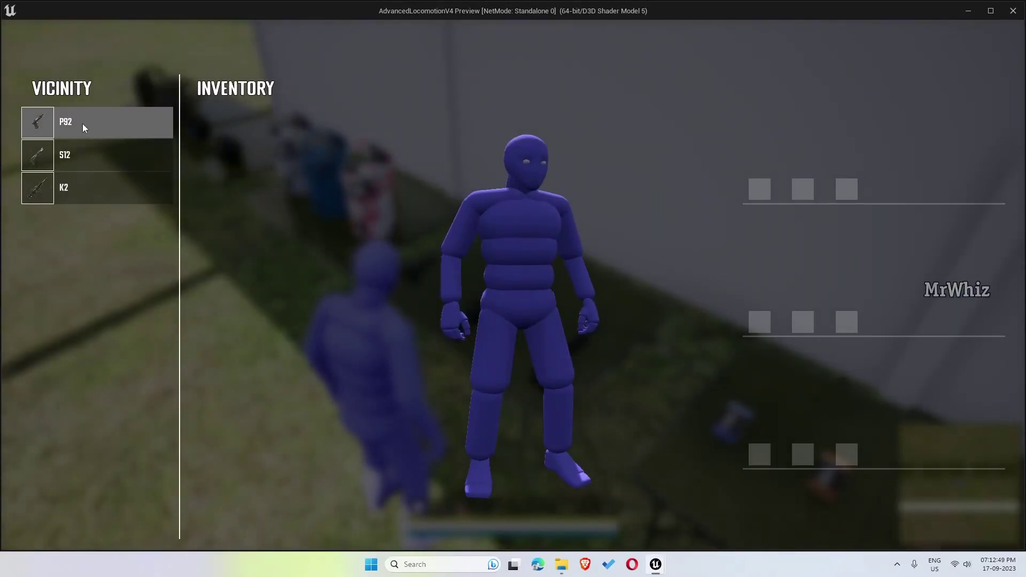
{"action": "left_click_drag", "start_coordinate": [107, 187], "coordinate": [298, 194]}
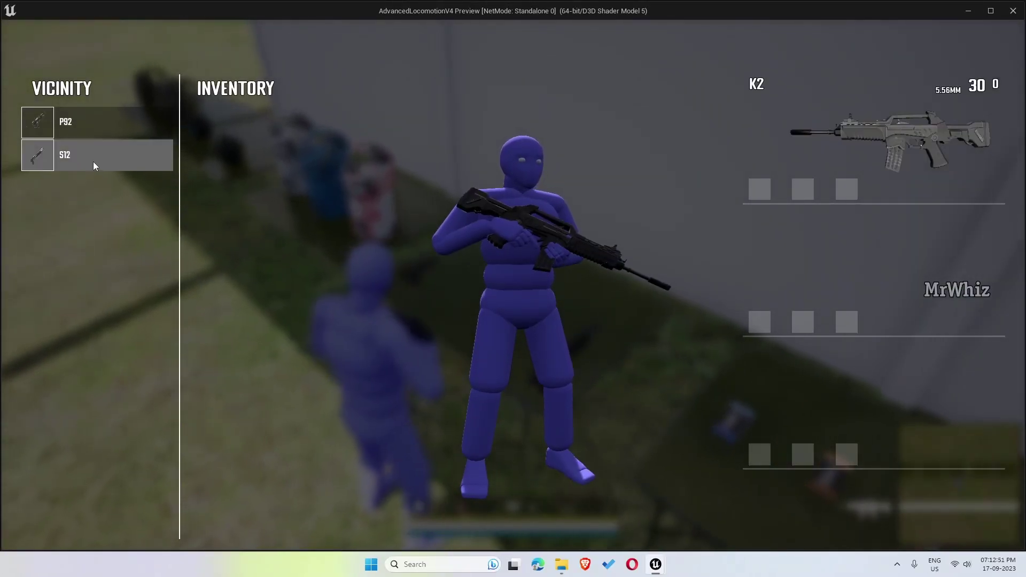
{"action": "left_click_drag", "start_coordinate": [91, 165], "coordinate": [321, 209]}
{"action": "left_click_drag", "start_coordinate": [97, 121], "coordinate": [369, 212]}
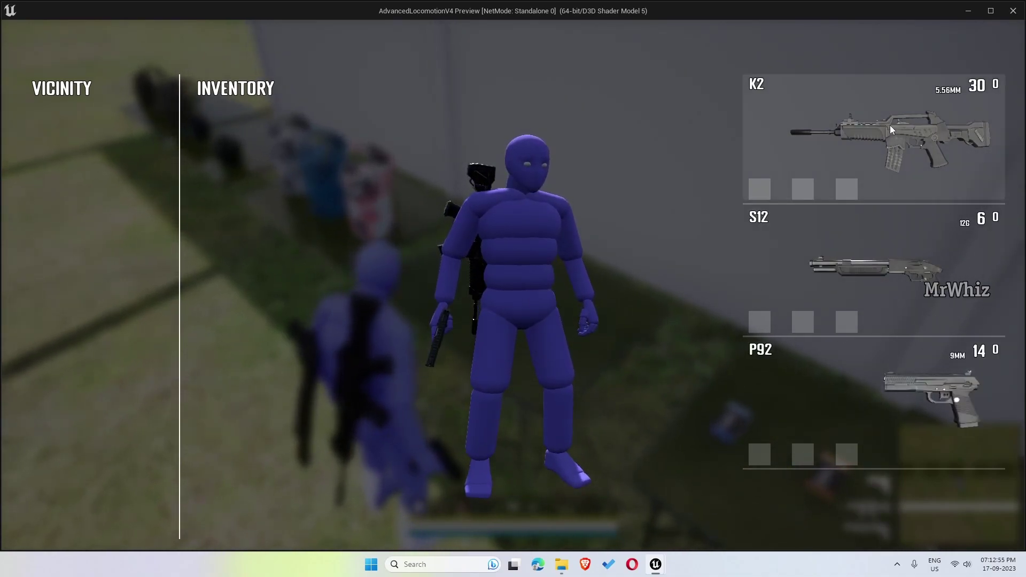
- Test weapon switching from the inventory by selecting the K2, S12 and P92 in turn, then return to the game
{"action": "left_click", "coordinate": [889, 141]}
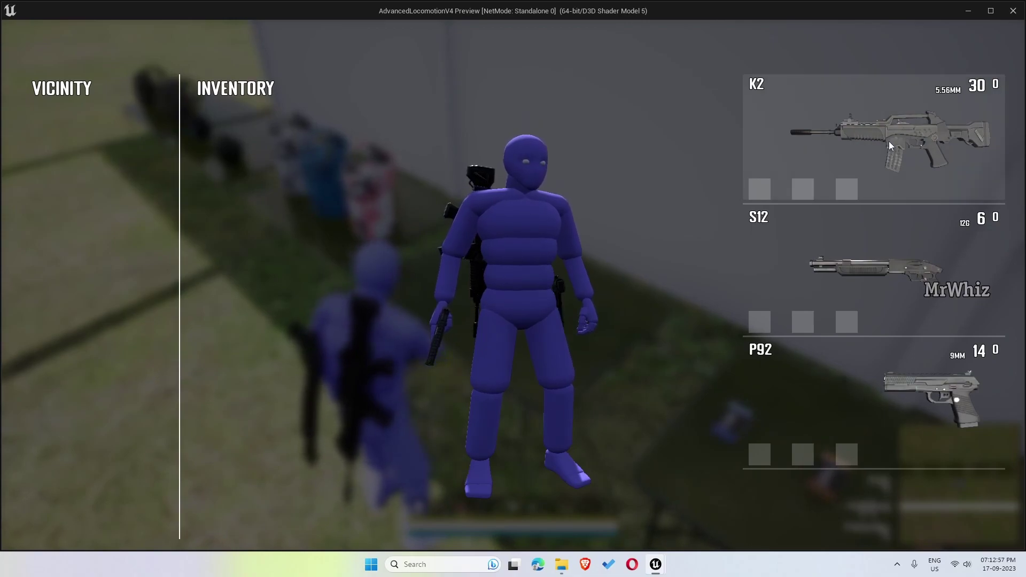
{"action": "left_click", "coordinate": [890, 258]}
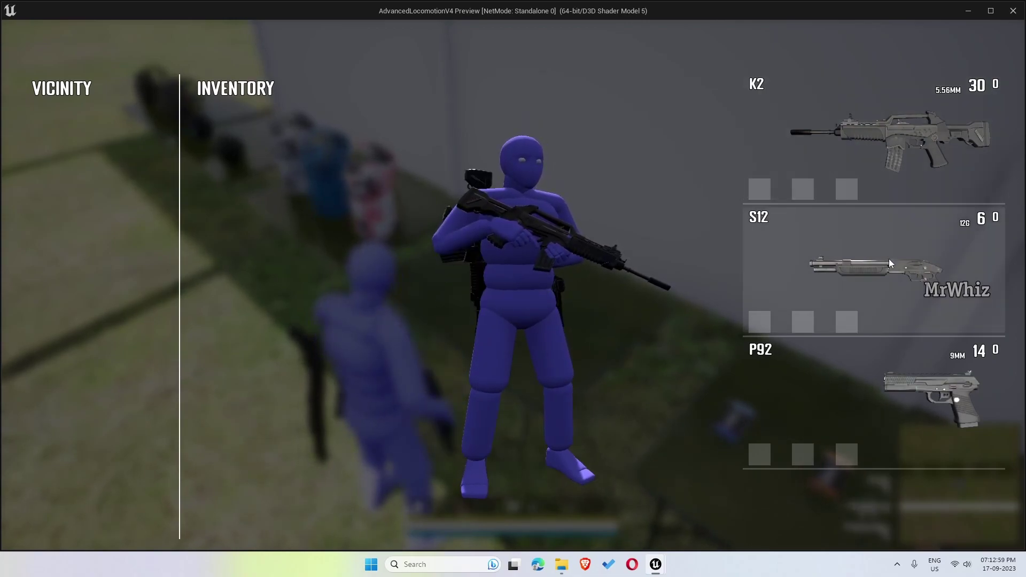
{"action": "left_click", "coordinate": [912, 395]}
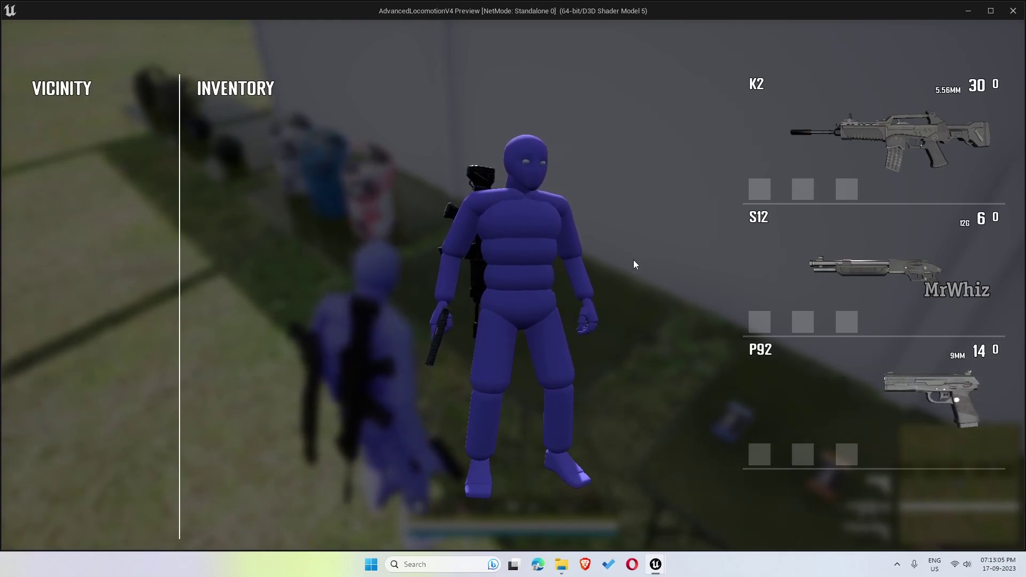
{"action": "key", "text": "Tab"}
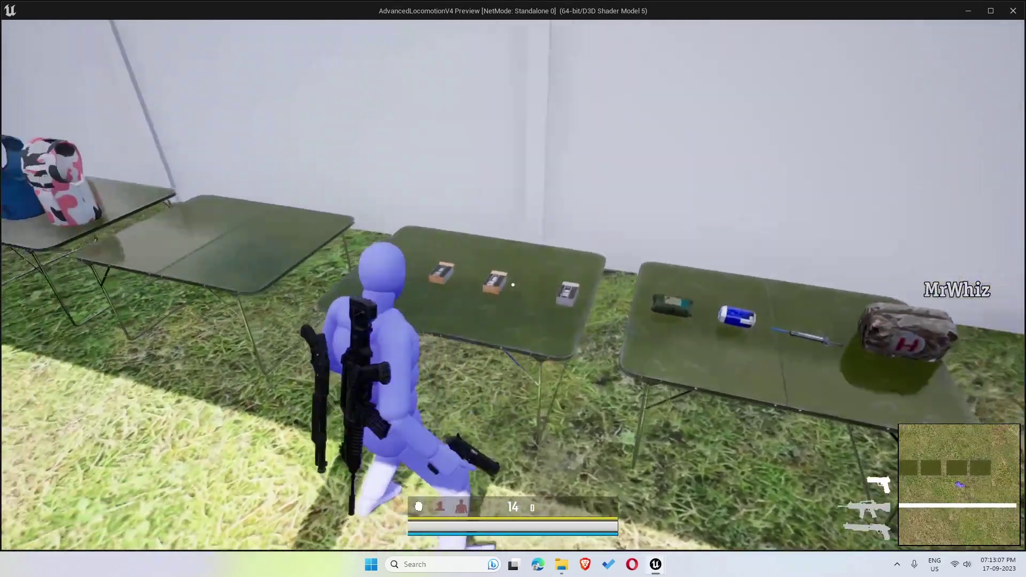
- Move the 5.56mm, 12G and 9mm ammo from the vicinity list into the inventory
{"action": "key", "text": "Tab"}
{"action": "left_click_drag", "start_coordinate": [101, 158], "coordinate": [247, 162]}
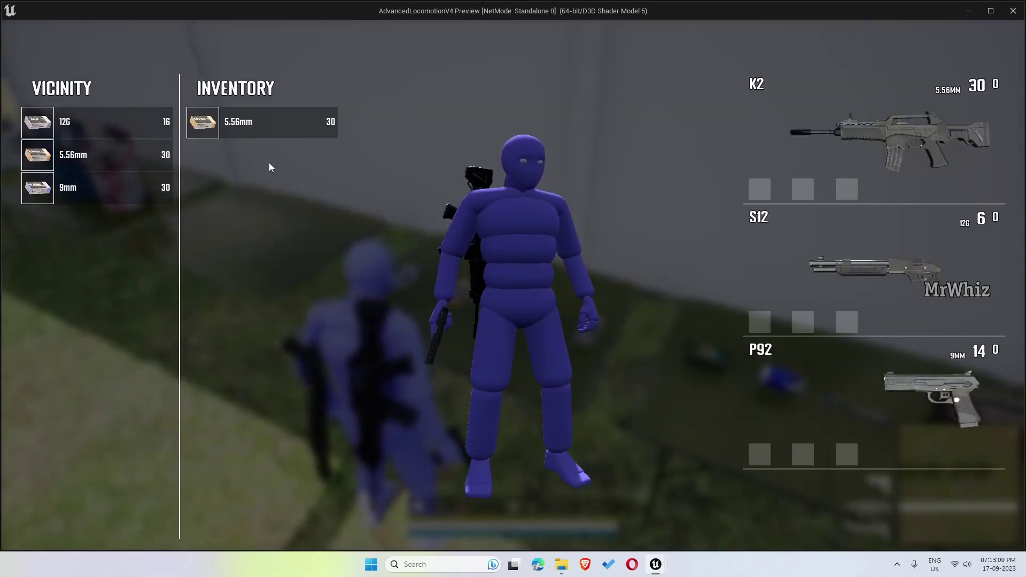
{"action": "left_click_drag", "start_coordinate": [78, 126], "coordinate": [338, 200]}
{"action": "left_click_drag", "start_coordinate": [119, 130], "coordinate": [301, 208]}
{"action": "key", "text": "Tab"}
- Walk to the healing items table and transfer the FirstAidKit, Syringe, Energy Drink and Bandages into the inventory
{"action": "key", "text": "w"}
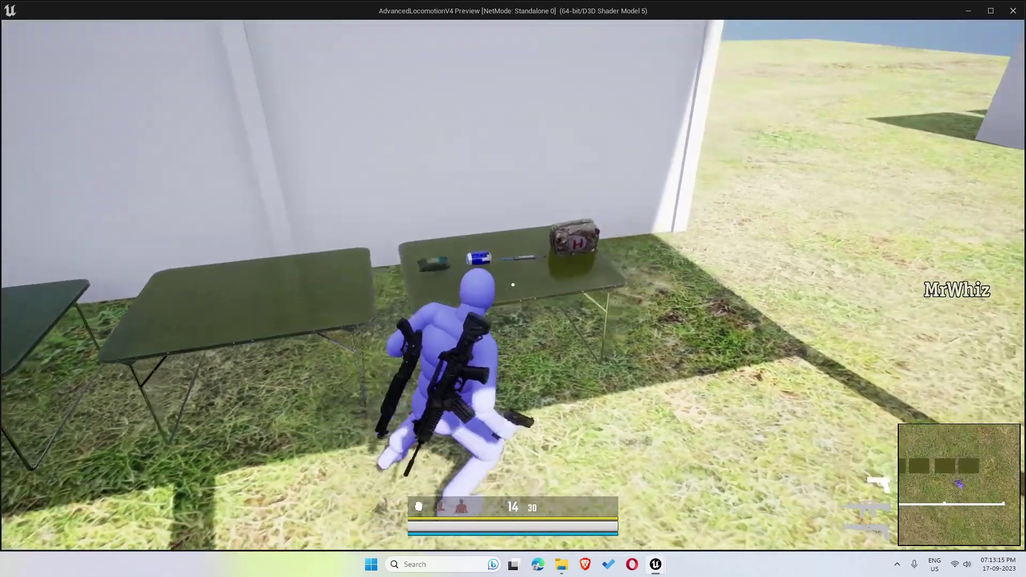
{"action": "key", "text": "Tab"}
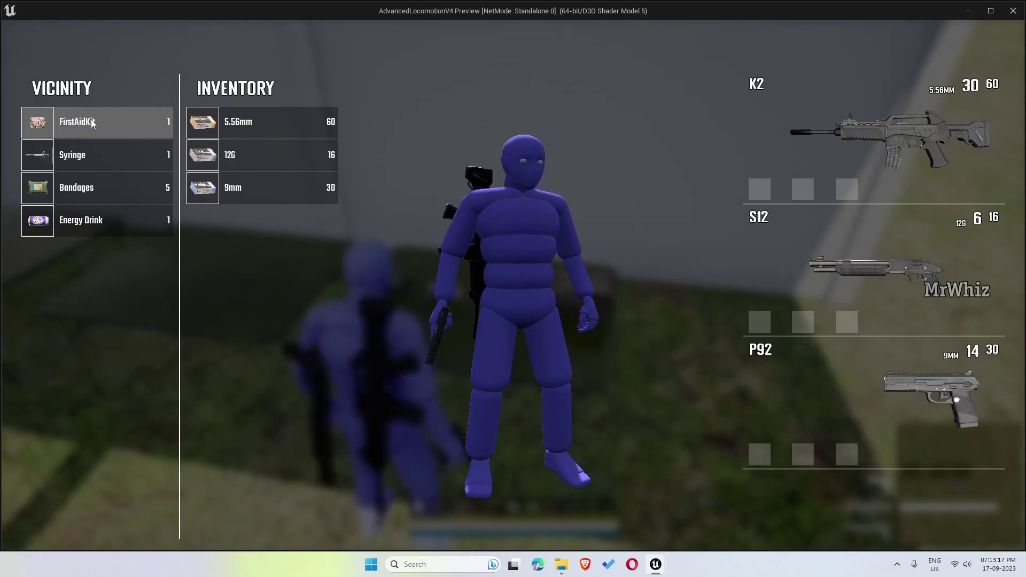
{"action": "left_click_drag", "start_coordinate": [92, 123], "coordinate": [266, 229]}
{"action": "left_click_drag", "start_coordinate": [99, 122], "coordinate": [215, 266]}
{"action": "left_click_drag", "start_coordinate": [98, 145], "coordinate": [224, 284]}
{"action": "left_click_drag", "start_coordinate": [112, 126], "coordinate": [307, 371]}
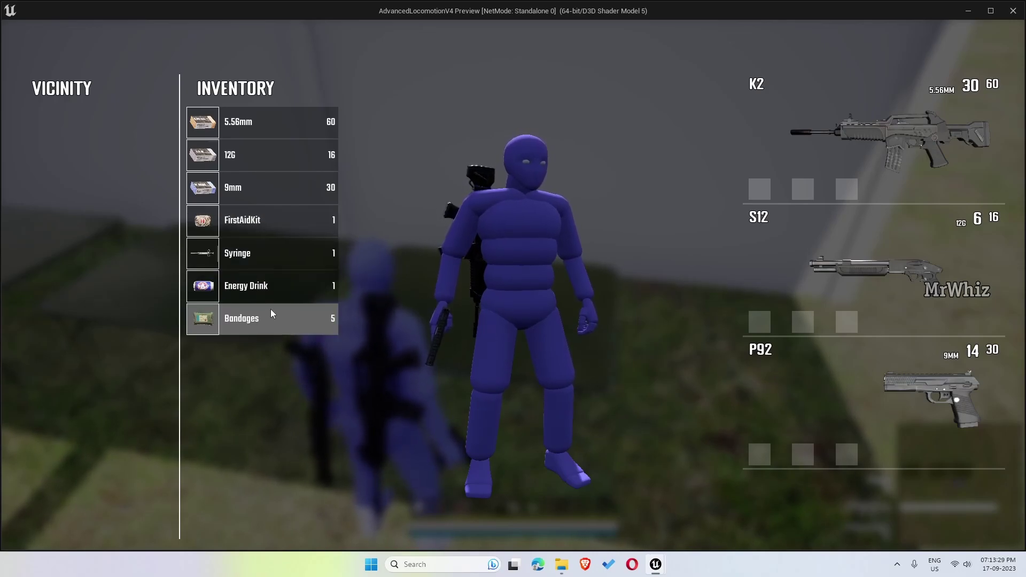
{"action": "key", "text": "Tab"}
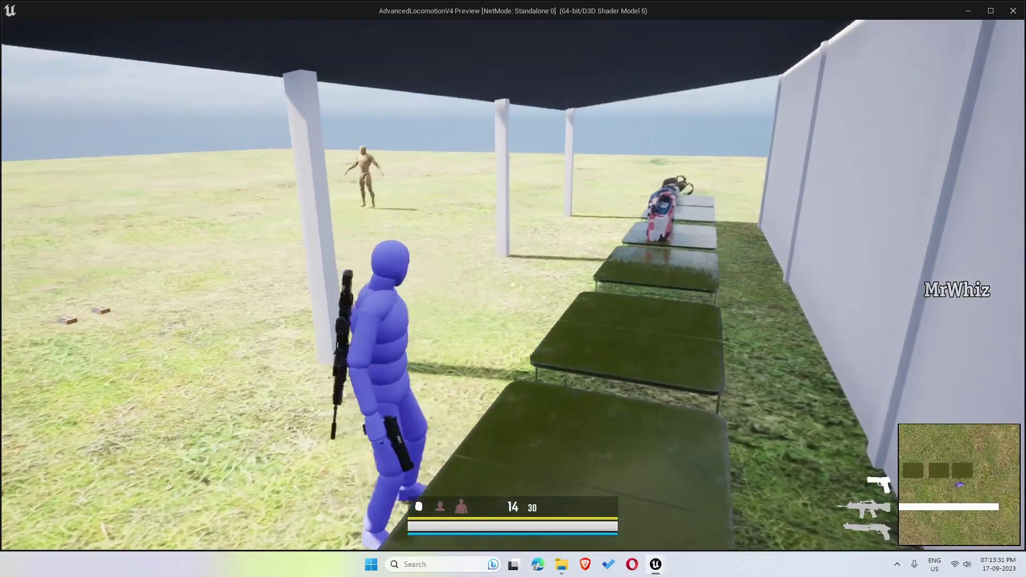
- Walk to the armor tables and equip the Vest (Lv.1) and Helmet (Lv.3) from the vicinity list
{"action": "key", "text": "w"}
{"action": "key", "text": "Tab"}
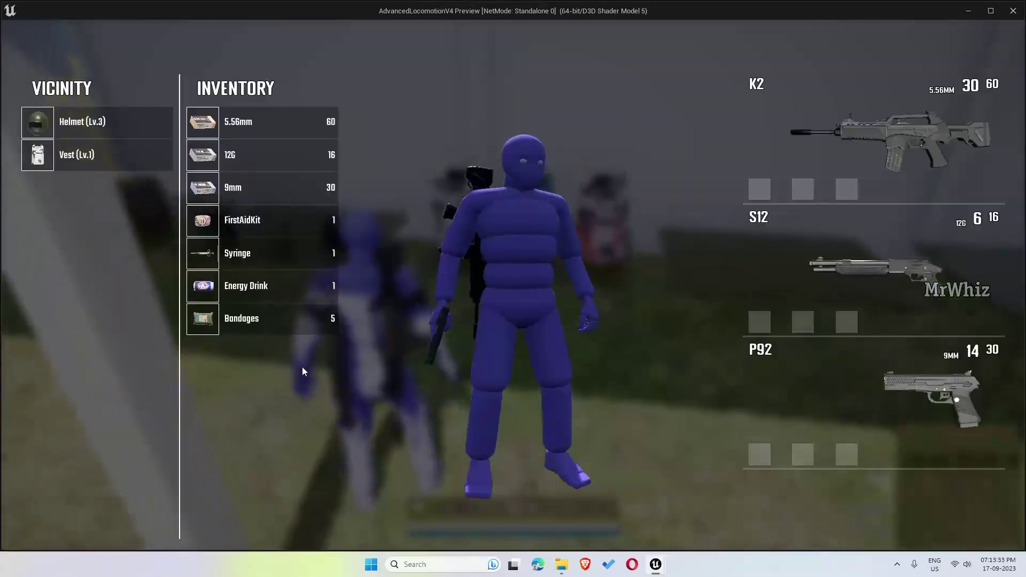
{"action": "left_click_drag", "start_coordinate": [77, 157], "coordinate": [271, 354]}
{"action": "left_click_drag", "start_coordinate": [91, 122], "coordinate": [333, 401]}
{"action": "key", "text": "Tab"}
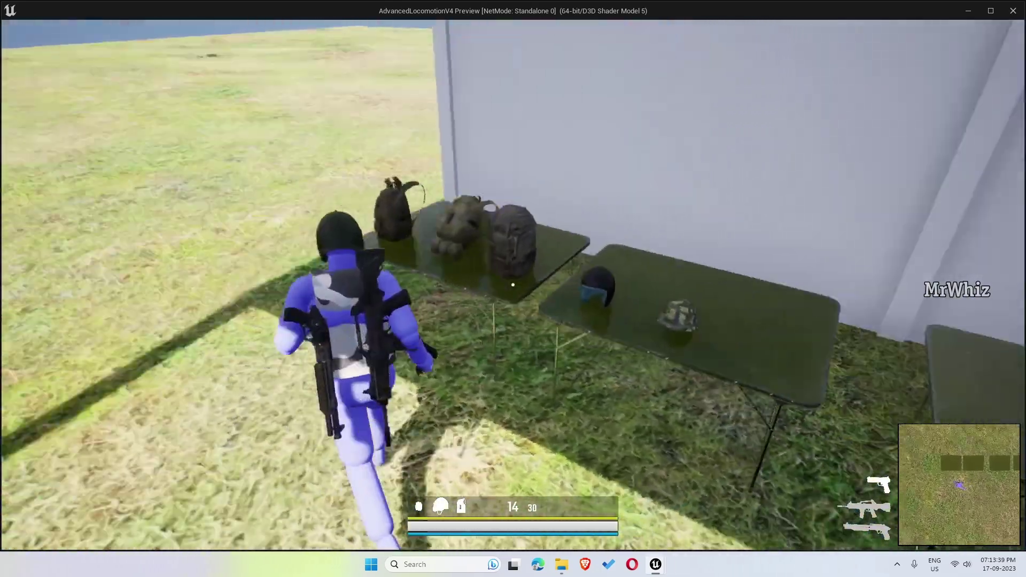
- Equip the BackPack (Lv. 3) from the vicinity list and return to the game
{"action": "key", "text": "Tab"}
{"action": "left_click_drag", "start_coordinate": [76, 122], "coordinate": [361, 406]}
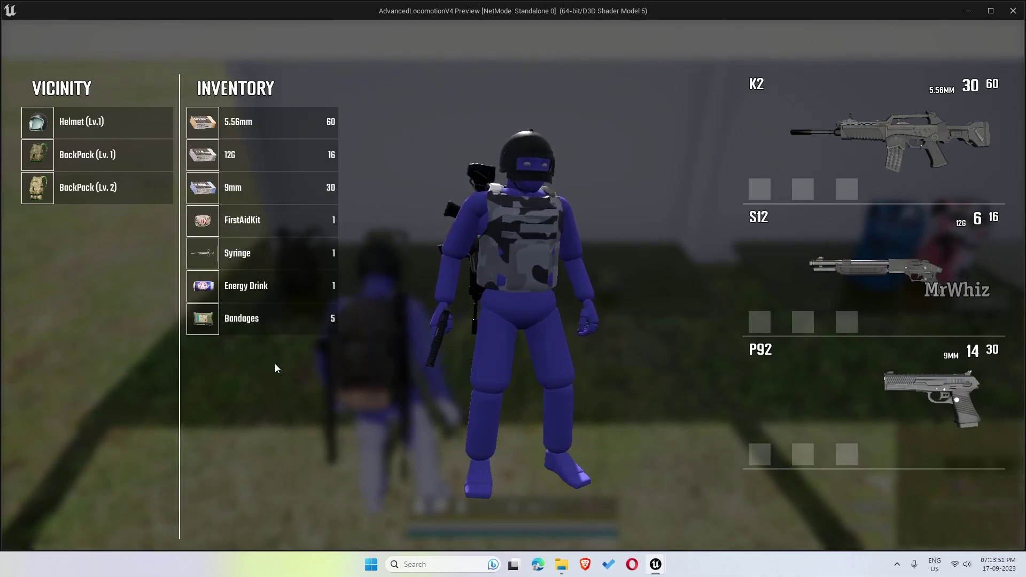
{"action": "key", "text": "Tab"}
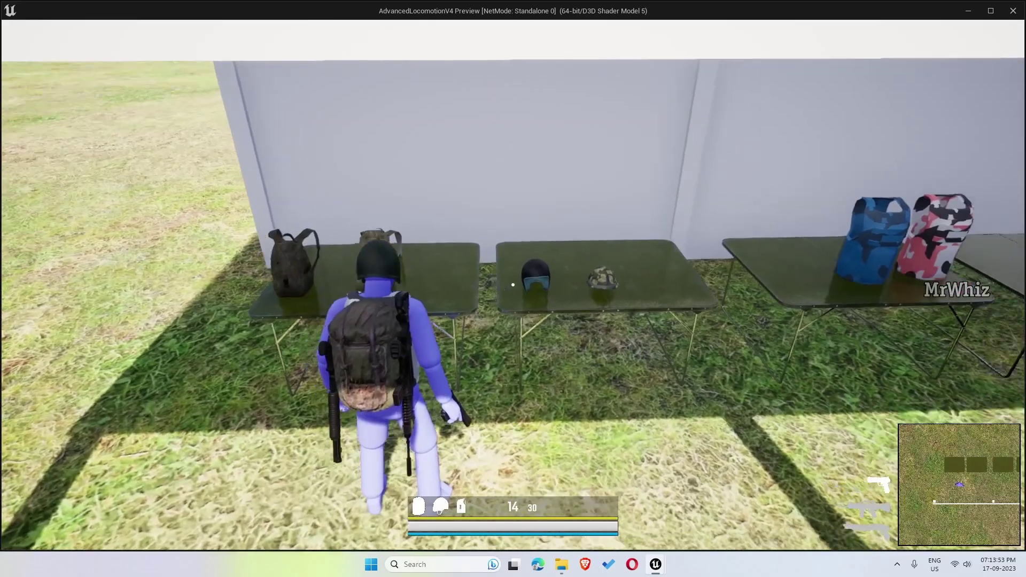
- Walk out to the open field and drop the FirstAidKit, Syringe, Energy Drink and Bandages from the inventory onto the ground
{"action": "key", "text": "w"}
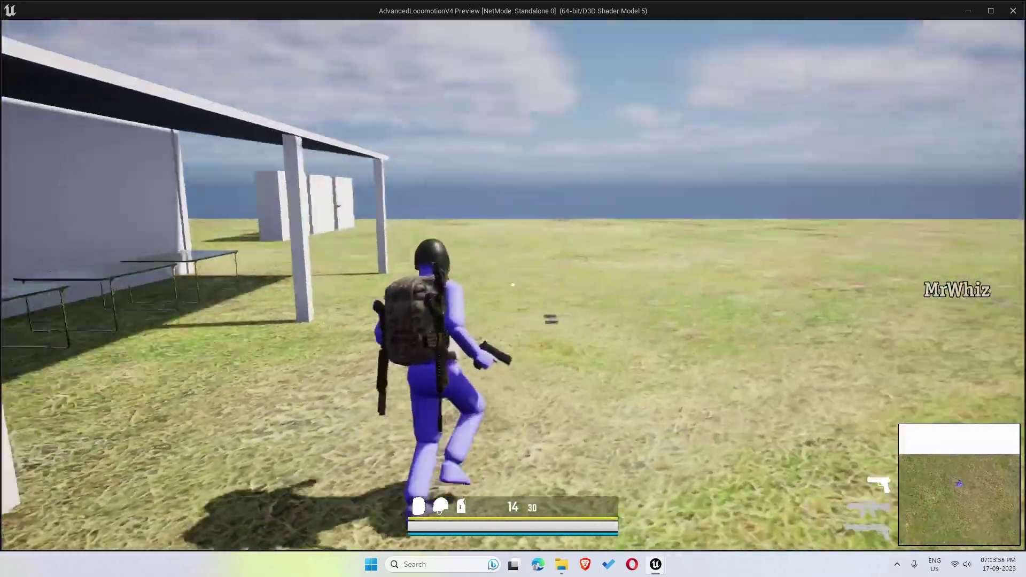
{"action": "key", "text": "Tab"}
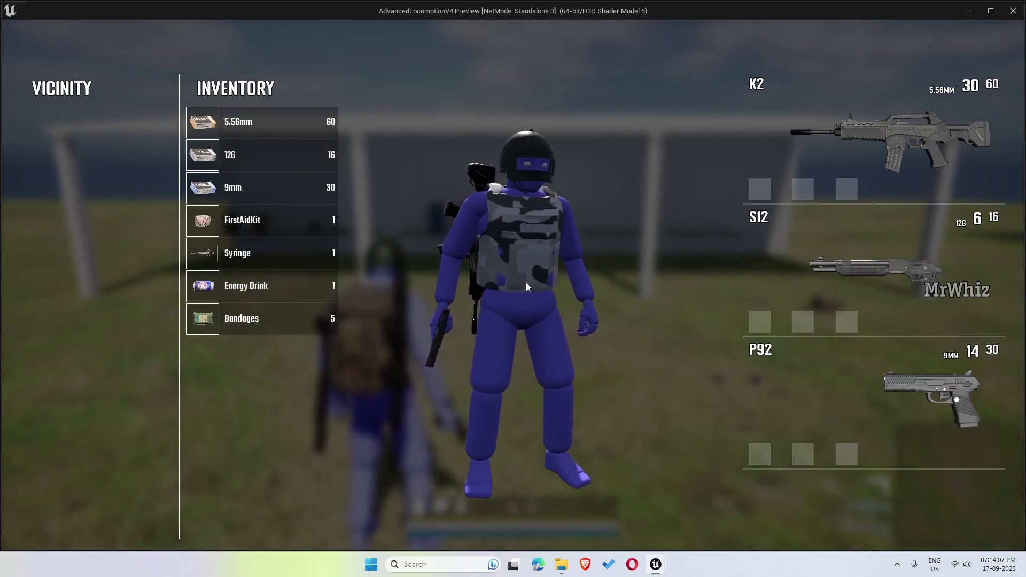
{"action": "left_click_drag", "start_coordinate": [259, 229], "coordinate": [96, 268]}
{"action": "left_click_drag", "start_coordinate": [254, 265], "coordinate": [59, 261]}
{"action": "left_click_drag", "start_coordinate": [230, 229], "coordinate": [52, 236]}
{"action": "key", "text": "Tab"}
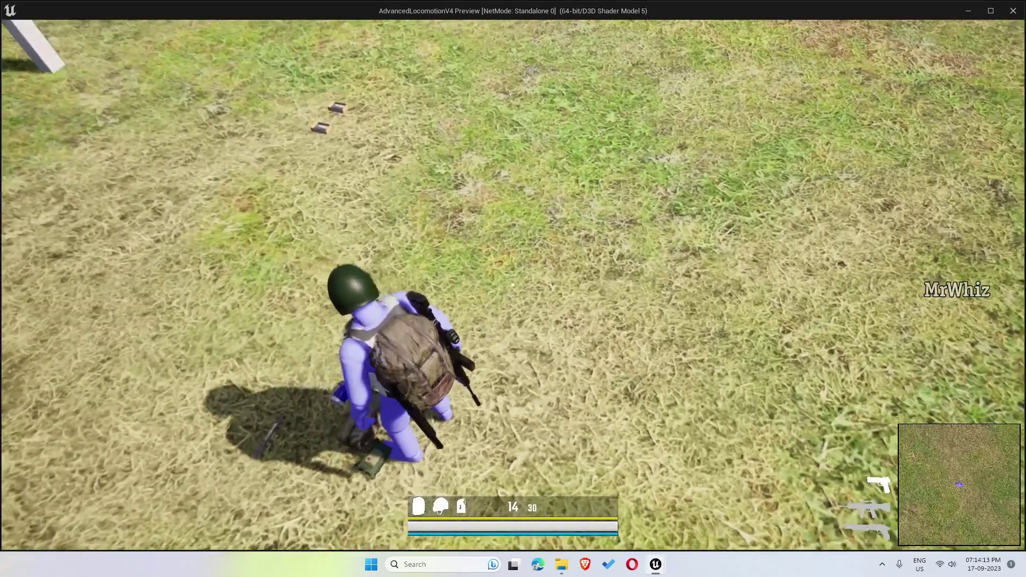
- Approach the dropped healing items, transfer the Energy Drink and FirstAidKit back into the inventory, and review the item lists
{"action": "key", "text": "w"}
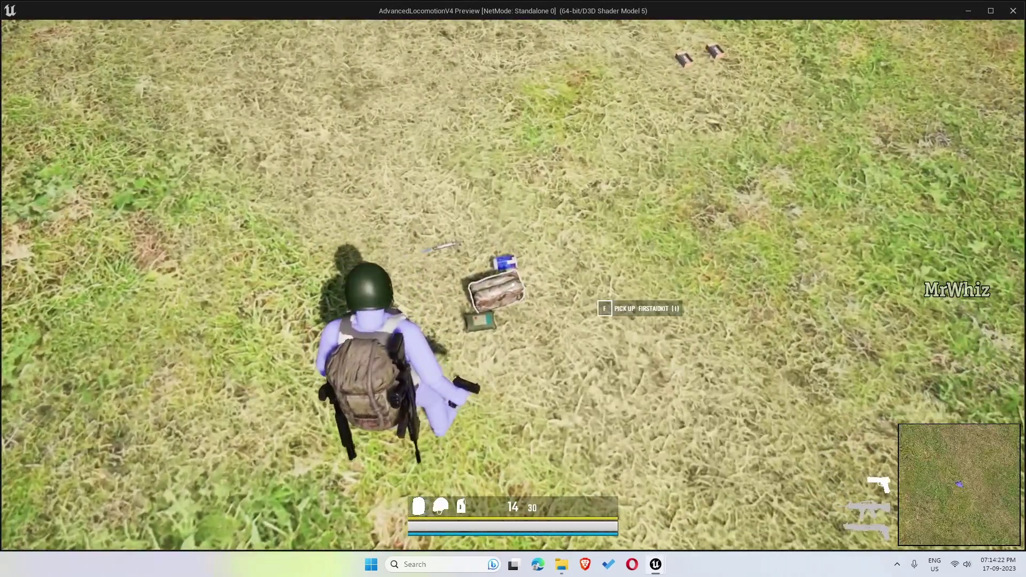
{"action": "key", "text": "Tab"}
{"action": "left_click_drag", "start_coordinate": [134, 155], "coordinate": [278, 220]}
{"action": "left_click_drag", "start_coordinate": [126, 127], "coordinate": [313, 351]}
{"action": "key", "text": "Tab"}
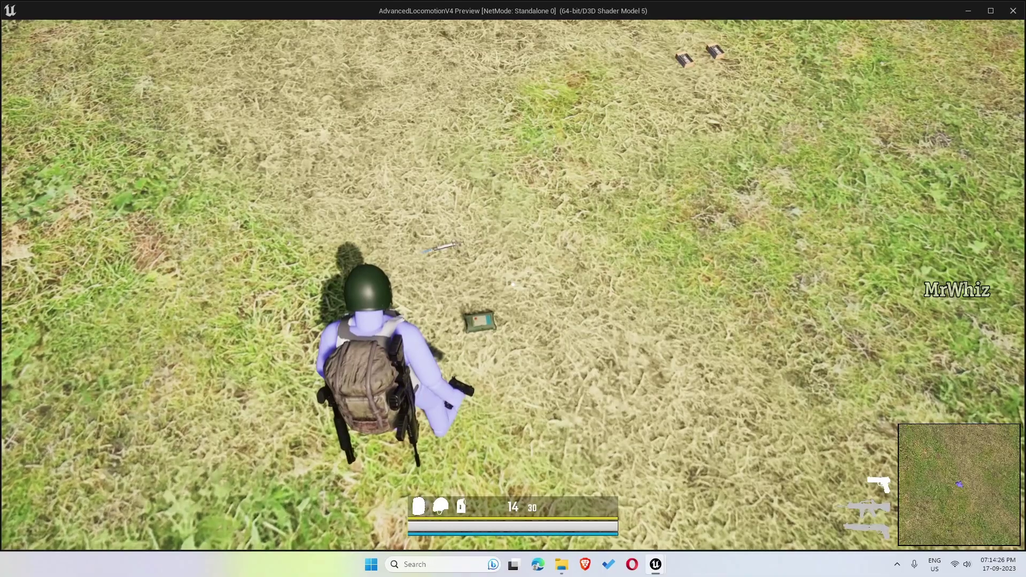
{"action": "key", "text": "Tab"}
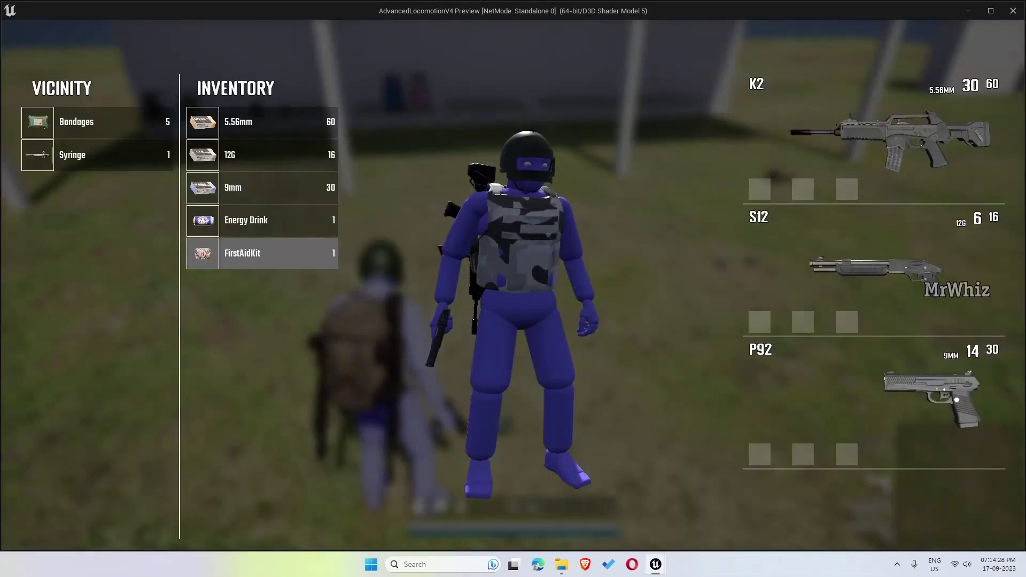
{"action": "key", "text": "Tab"}
- End the play session and launch a new multiplayer one with 2 players running as clients
{"action": "key", "text": "Escape"}
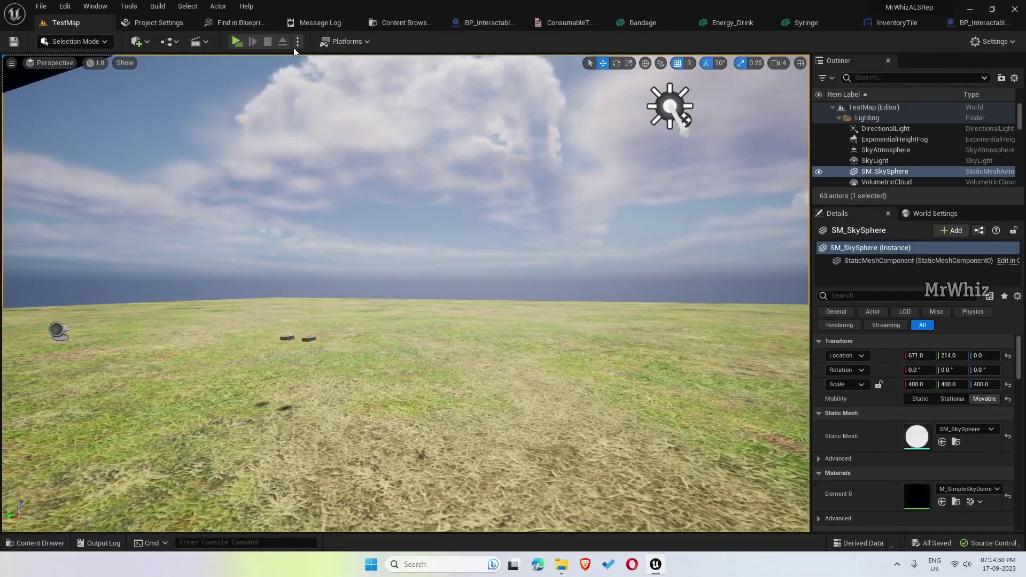
{"action": "left_click", "coordinate": [298, 42]}
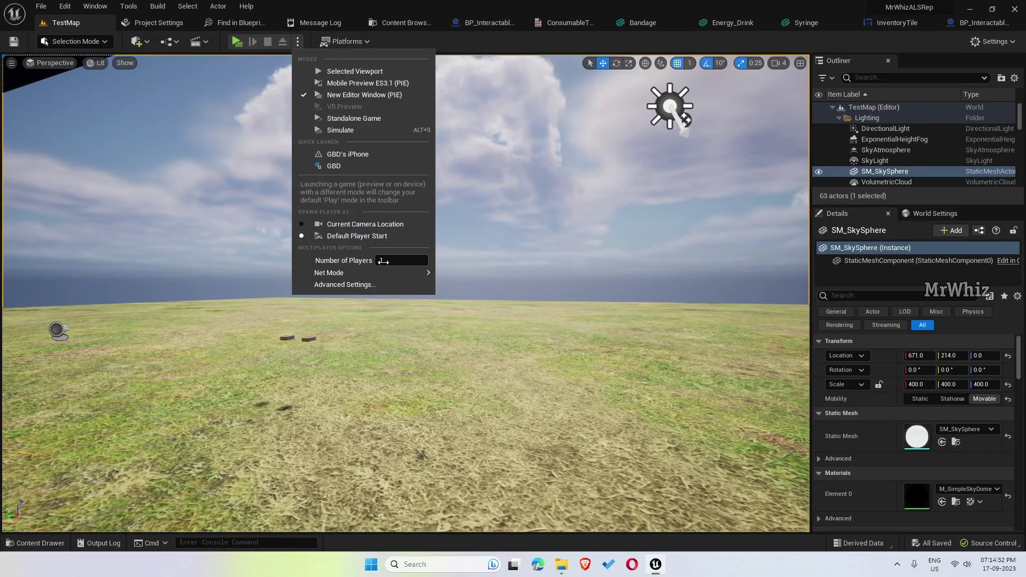
{"action": "mouse_move", "coordinate": [383, 273]}
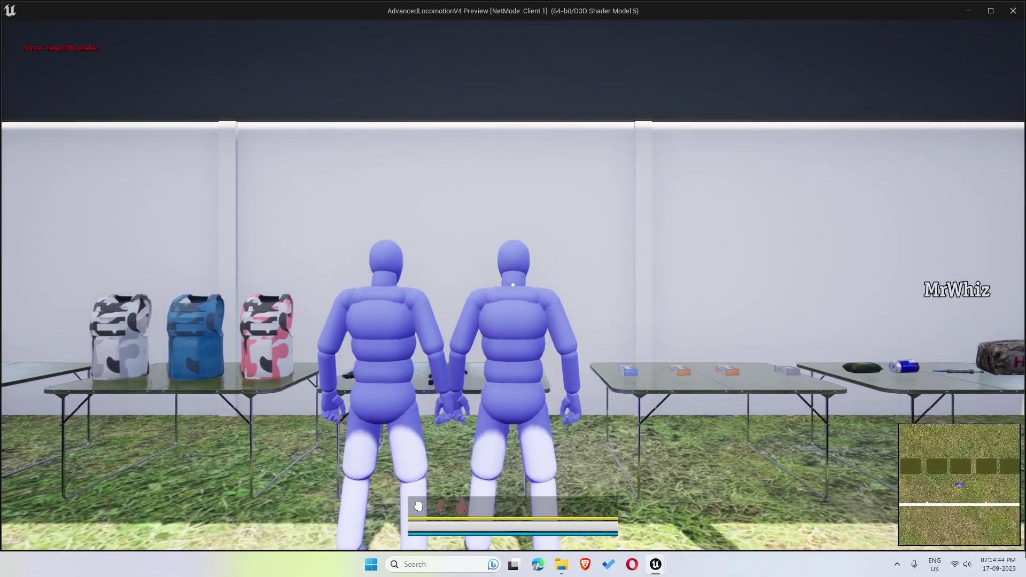
- Resize and arrange the Client 1 and Client 2 preview windows side by side
{"action": "left_click_drag", "start_coordinate": [1024, 551], "coordinate": [475, 413]}
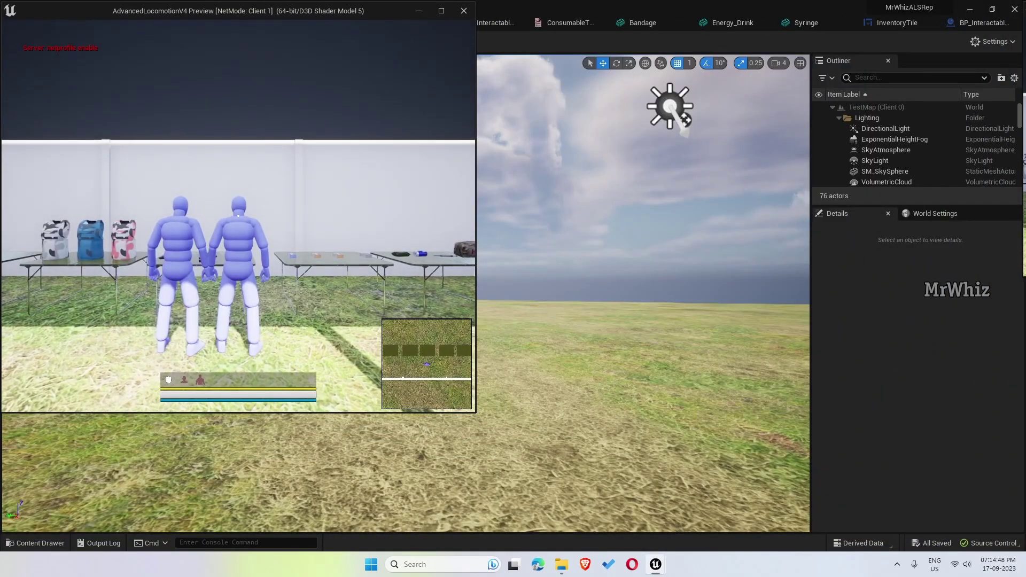
{"action": "left_click_drag", "start_coordinate": [1025, 11], "coordinate": [688, 14]}
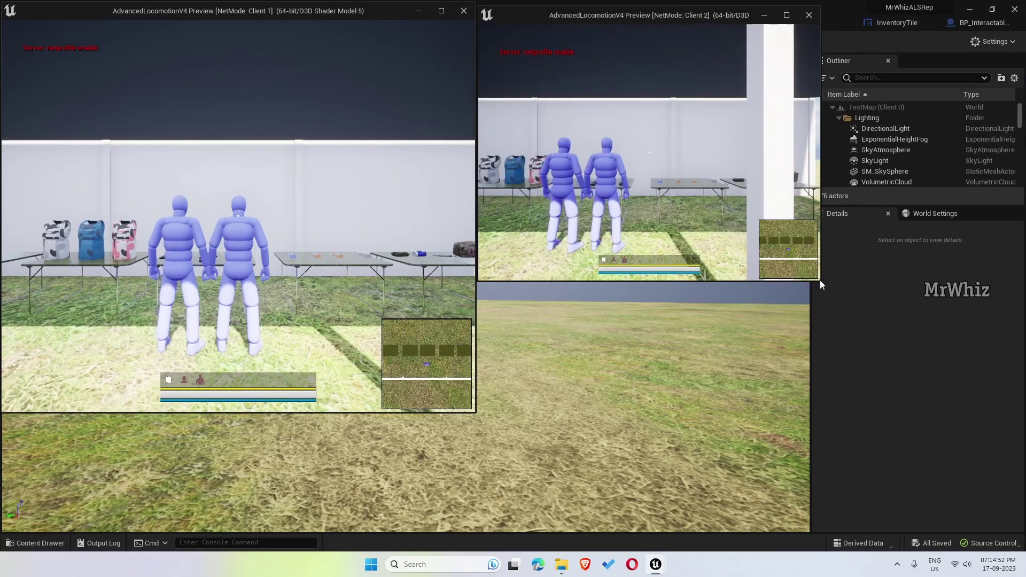
{"action": "left_click_drag", "start_coordinate": [820, 281], "coordinate": [832, 292]}
{"action": "left_click_drag", "start_coordinate": [1004, 423], "coordinate": [1020, 412]}
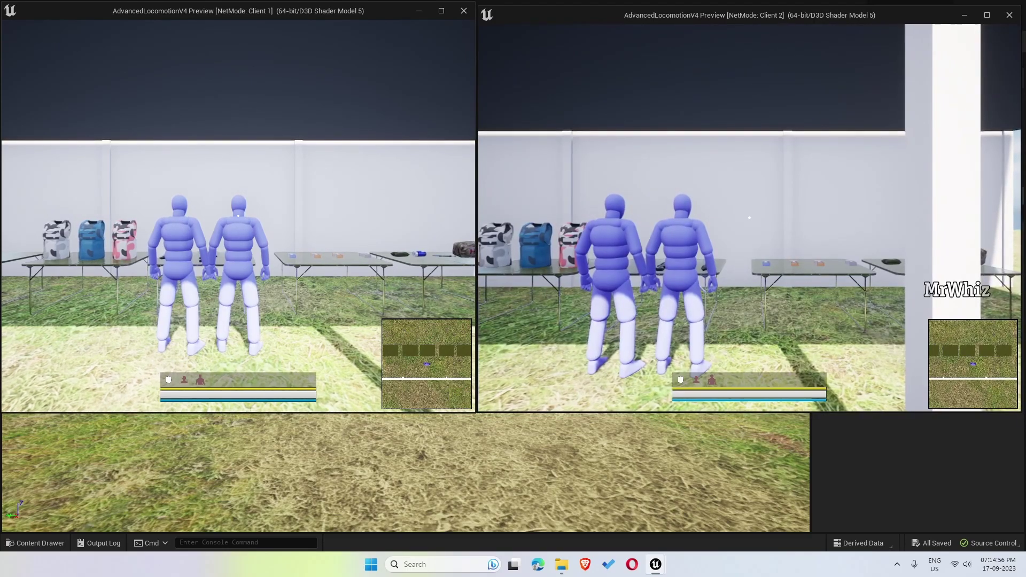
- As Client 1, walk to the weapons table and equip the K2 and P92 from the vicinity list
{"action": "key", "text": "s"}
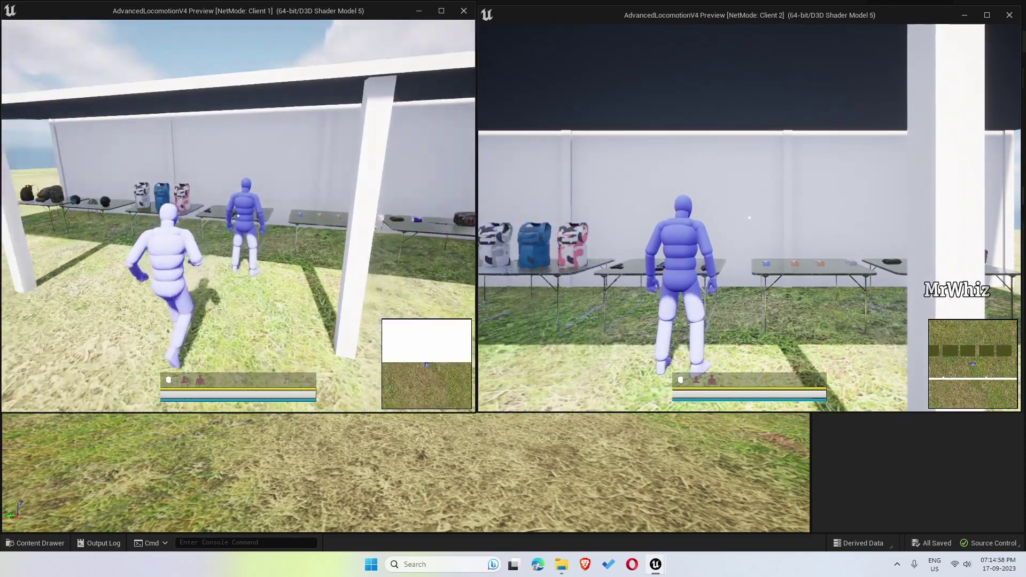
{"action": "key", "text": "w"}
{"action": "key", "text": "Tab"}
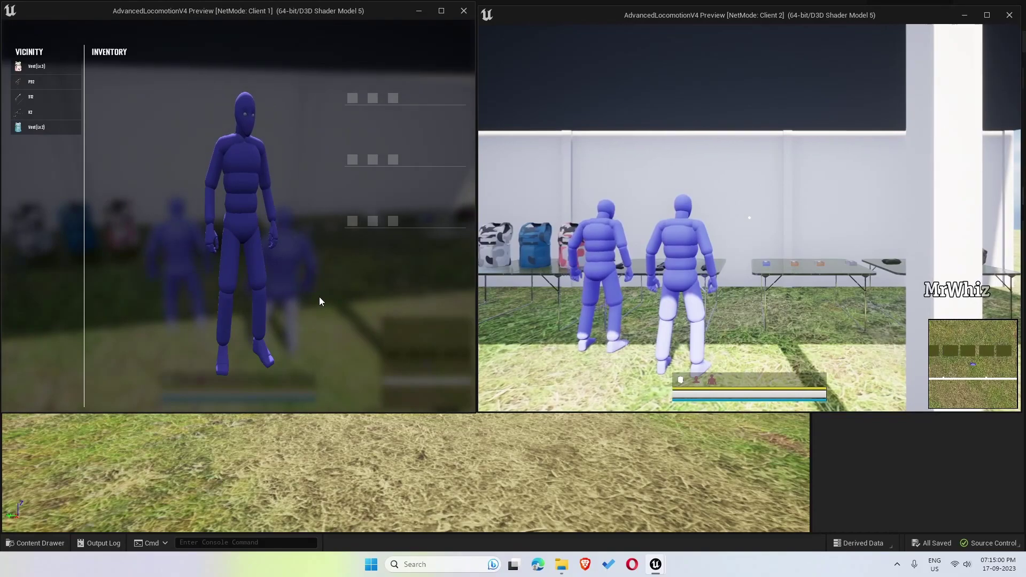
{"action": "key", "text": "Tab"}
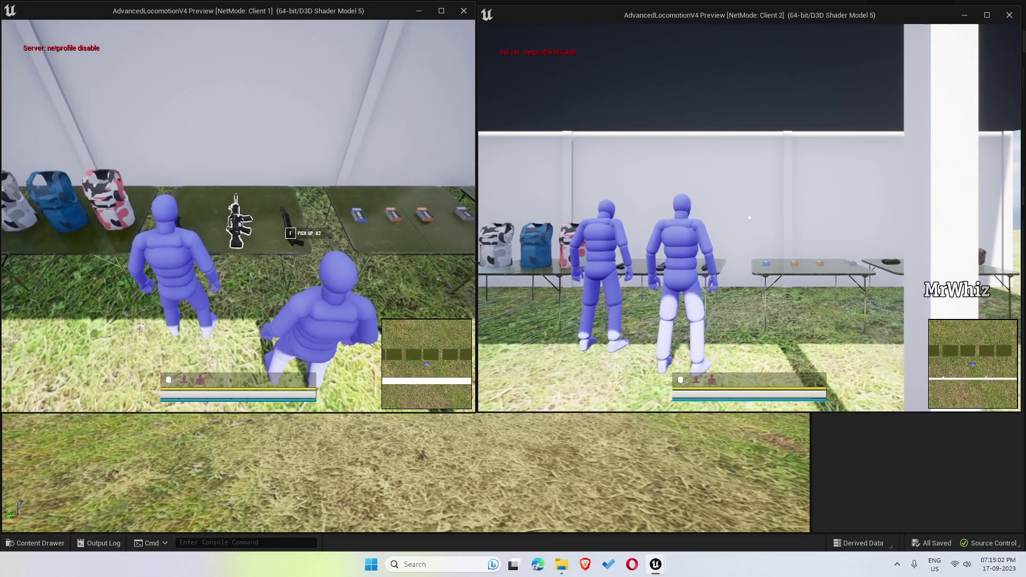
{"action": "key", "text": "Tab"}
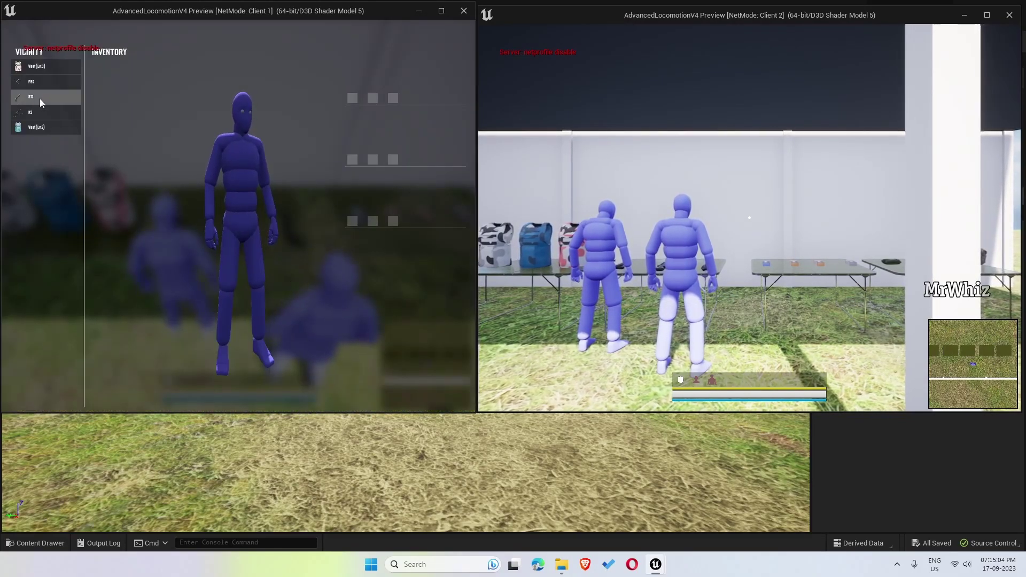
{"action": "left_click_drag", "start_coordinate": [35, 111], "coordinate": [201, 132]}
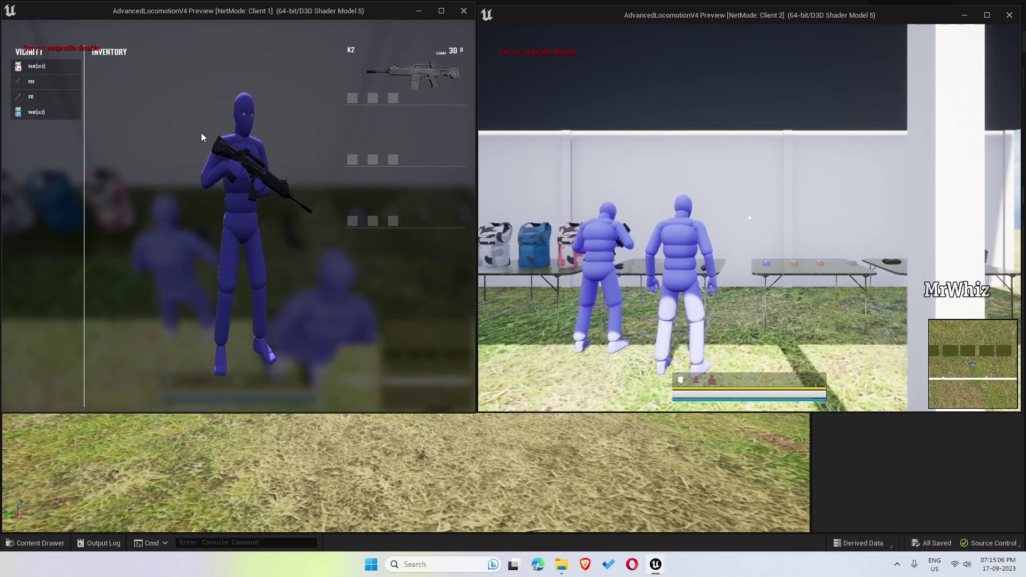
{"action": "left_click_drag", "start_coordinate": [45, 83], "coordinate": [200, 137]}
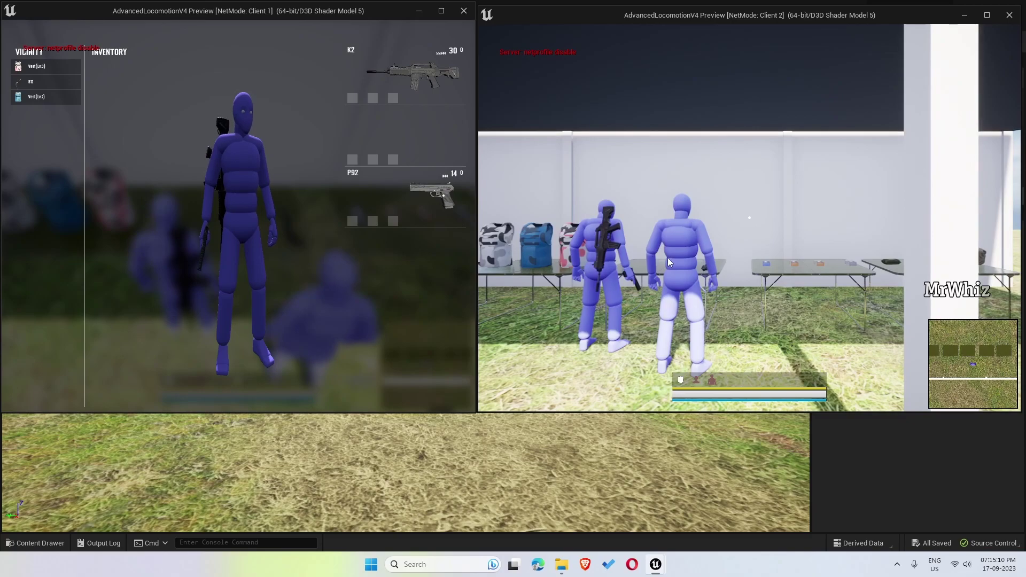
- Switch to Client 2, walk to the weapons table and equip the S12 from the vicinity list
{"action": "left_click", "coordinate": [604, 214]}
{"action": "key", "text": "d"}
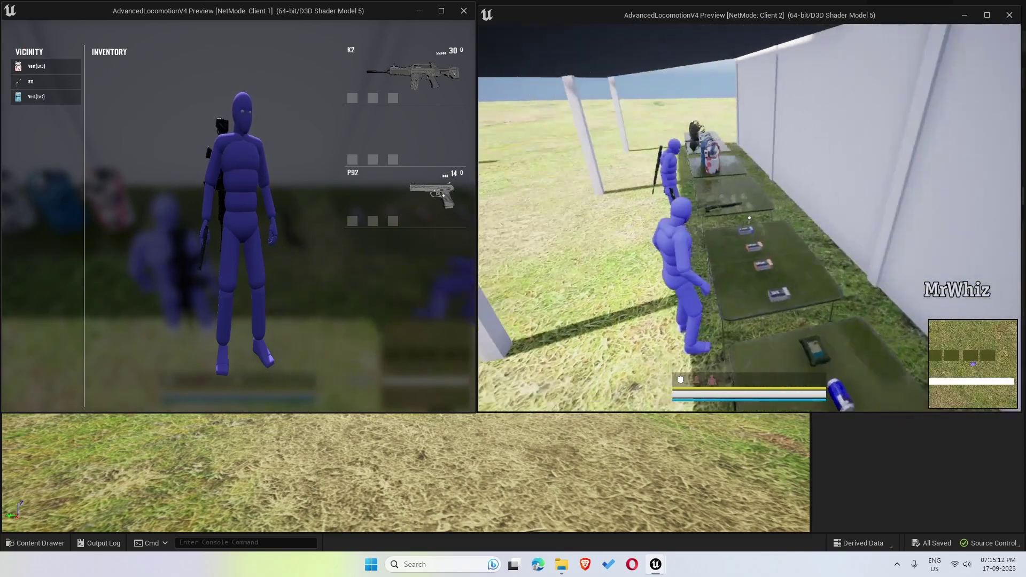
{"action": "key", "text": "w"}
{"action": "key", "text": "Tab"}
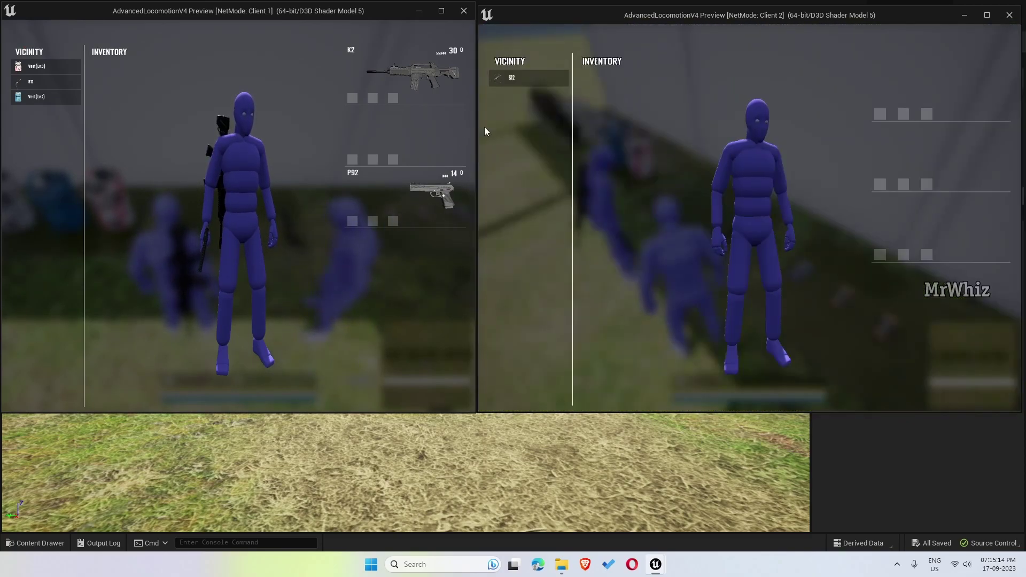
{"action": "right_click", "coordinate": [535, 78]}
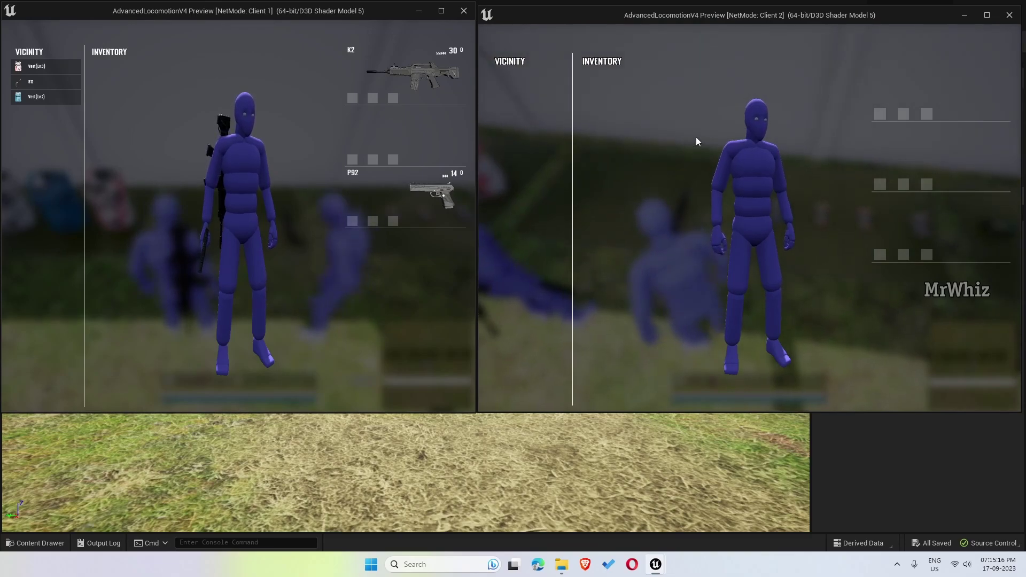
{"action": "key", "text": "Tab"}
- As Client 2, walk to the healing items table and transfer the Energy Drink, Bandages, FirstAidKit and Syringe into the inventory
{"action": "key", "text": "w"}
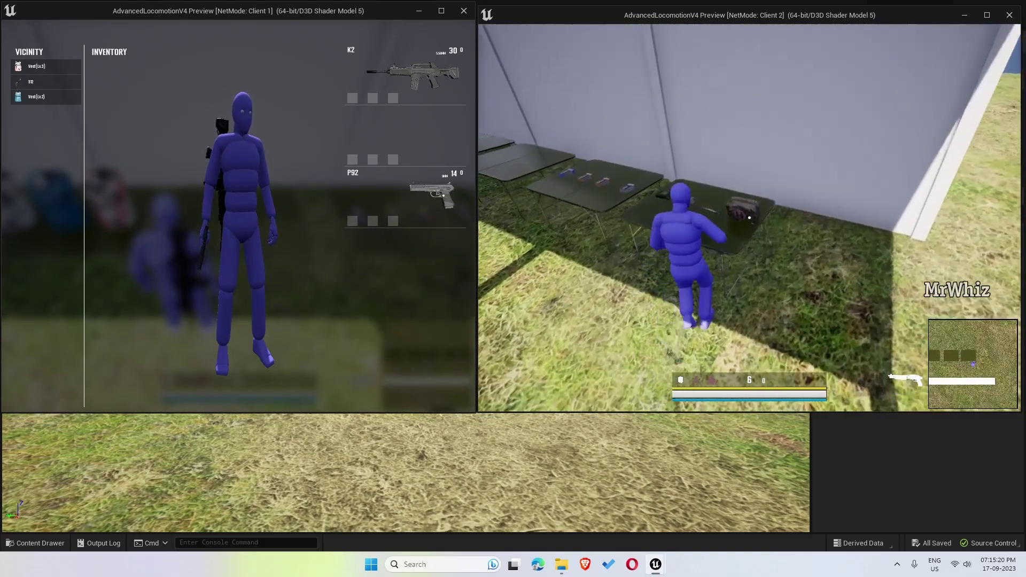
{"action": "key", "text": "Tab"}
{"action": "left_click_drag", "start_coordinate": [519, 95], "coordinate": [694, 170]}
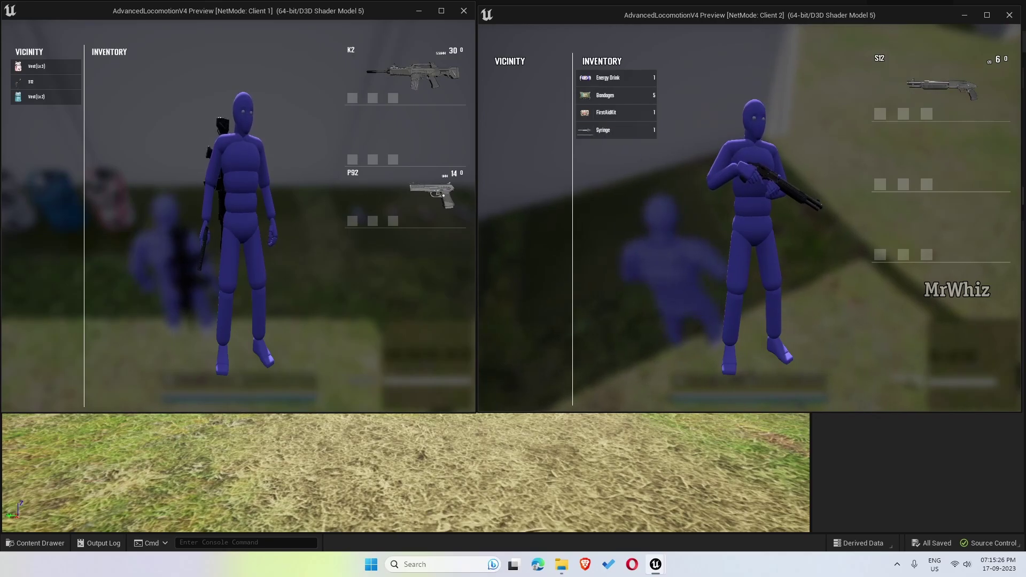
{"action": "key", "text": "Tab"}
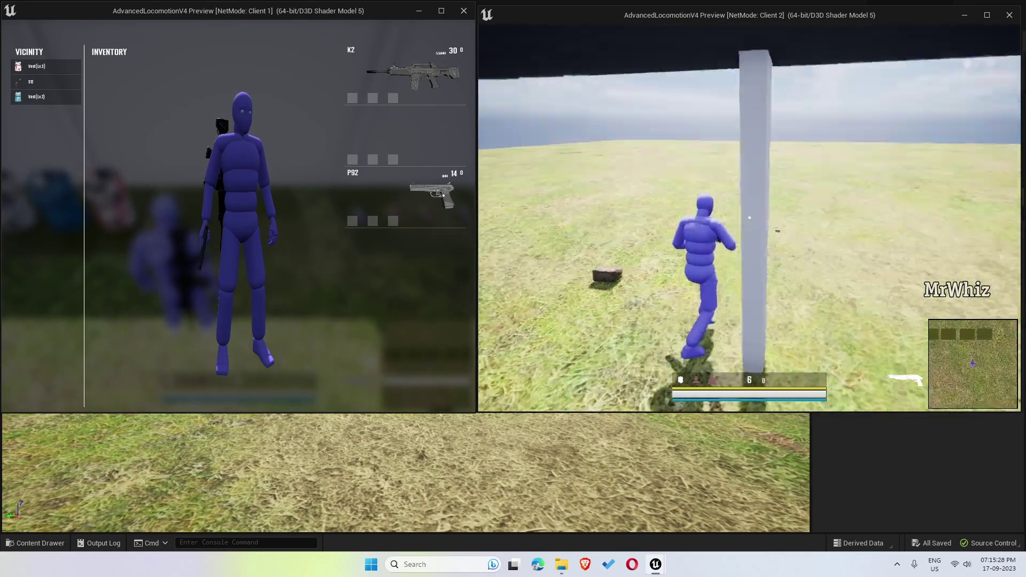
- As Client 2, walk to the 5.56mm ammo in the field and drop the FirstAidKit, Syringe and Bandages there
{"action": "key", "text": "w"}
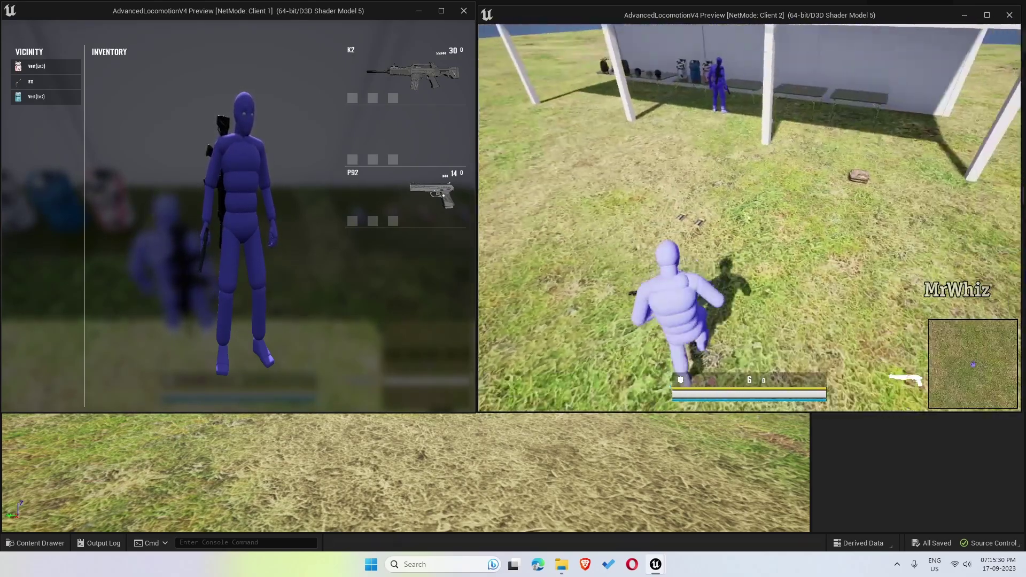
{"action": "key", "text": "Tab"}
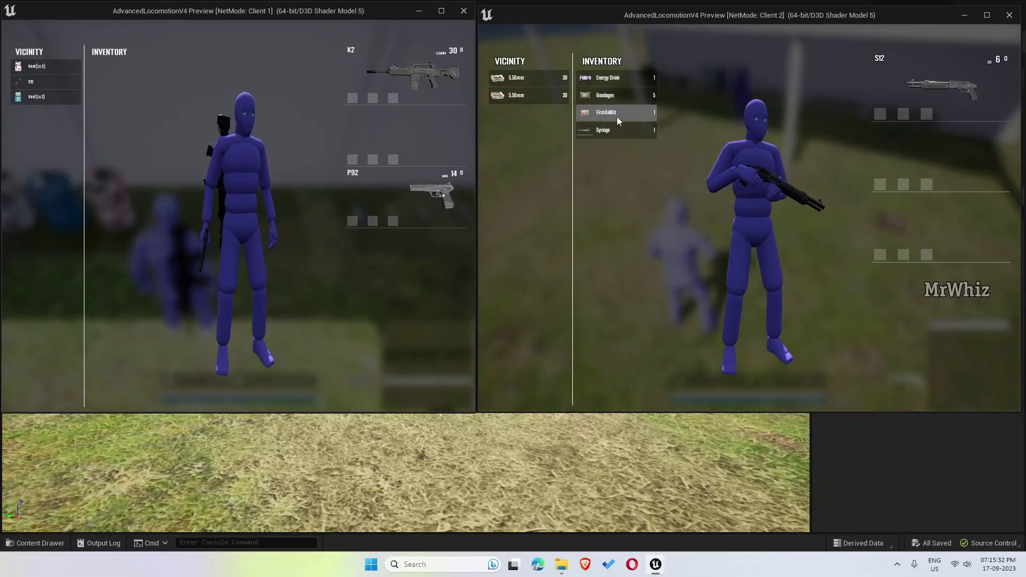
{"action": "left_click_drag", "start_coordinate": [607, 118], "coordinate": [548, 146]}
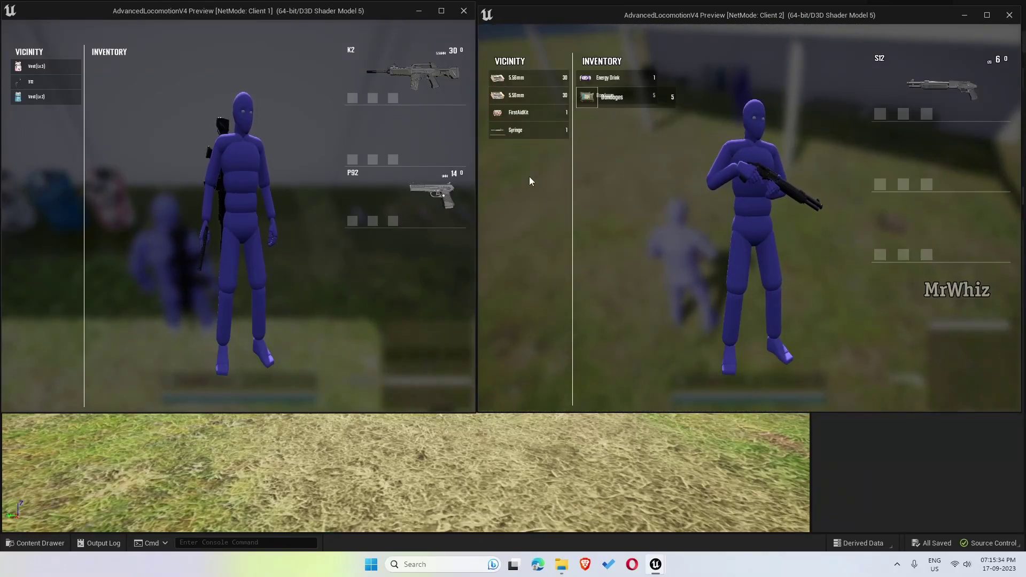
{"action": "left_click_drag", "start_coordinate": [525, 180], "coordinate": [518, 182]}
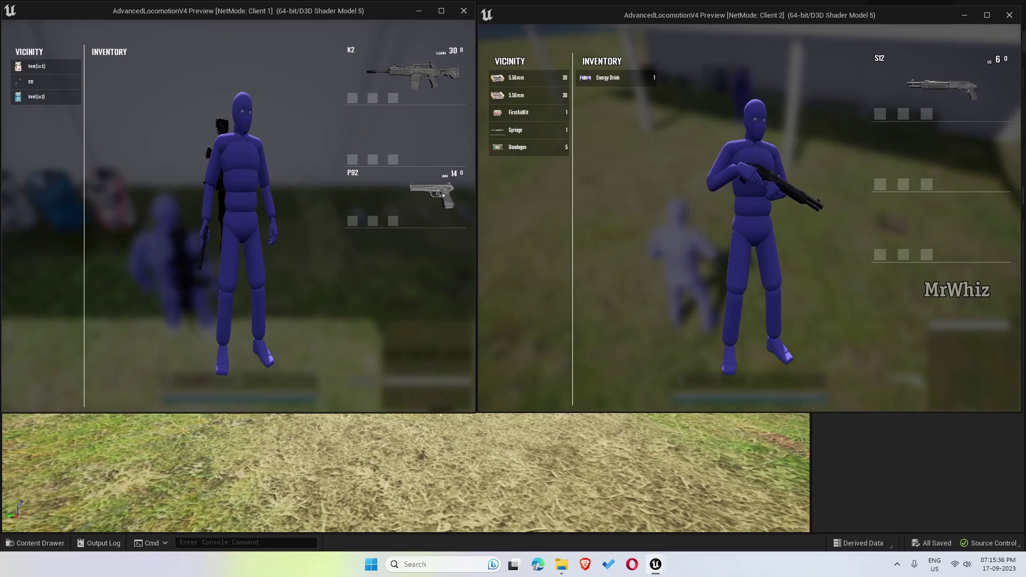
{"action": "key", "text": "Tab"}
- Switch to Client 1, walk to the dropped items and collect the FirstAidKit, Syringe, Bandages and both 5.56mm ammo boxes
{"action": "key", "text": "Tab"}
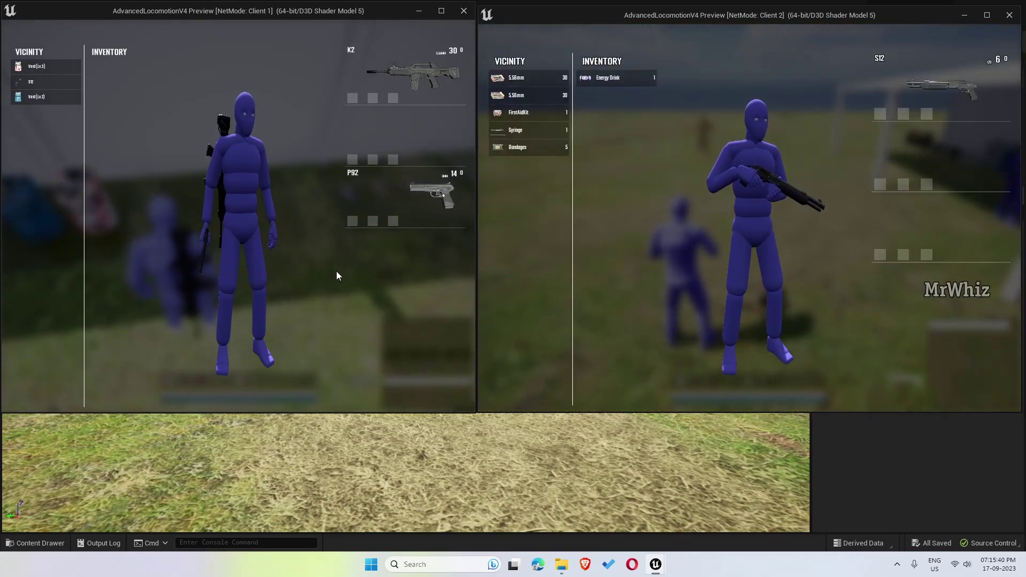
{"action": "key", "text": "Tab"}
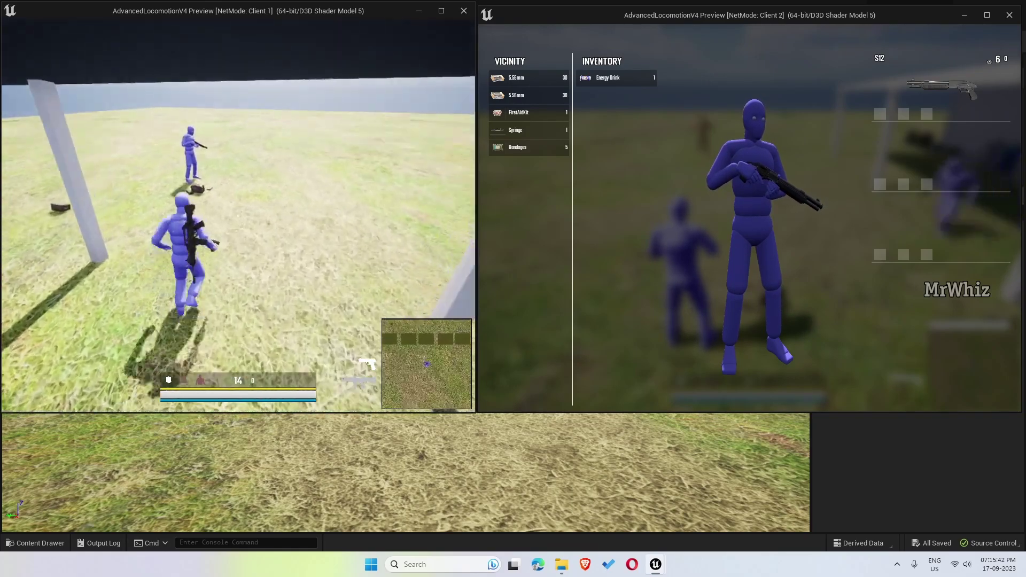
{"action": "key", "text": "Tab"}
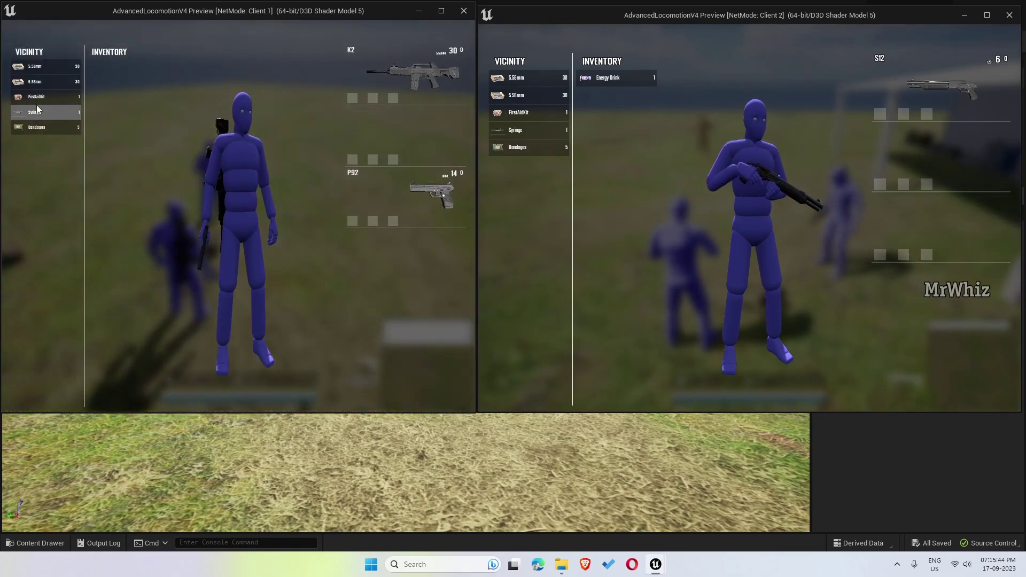
{"action": "left_click_drag", "start_coordinate": [174, 122], "coordinate": [170, 121]}
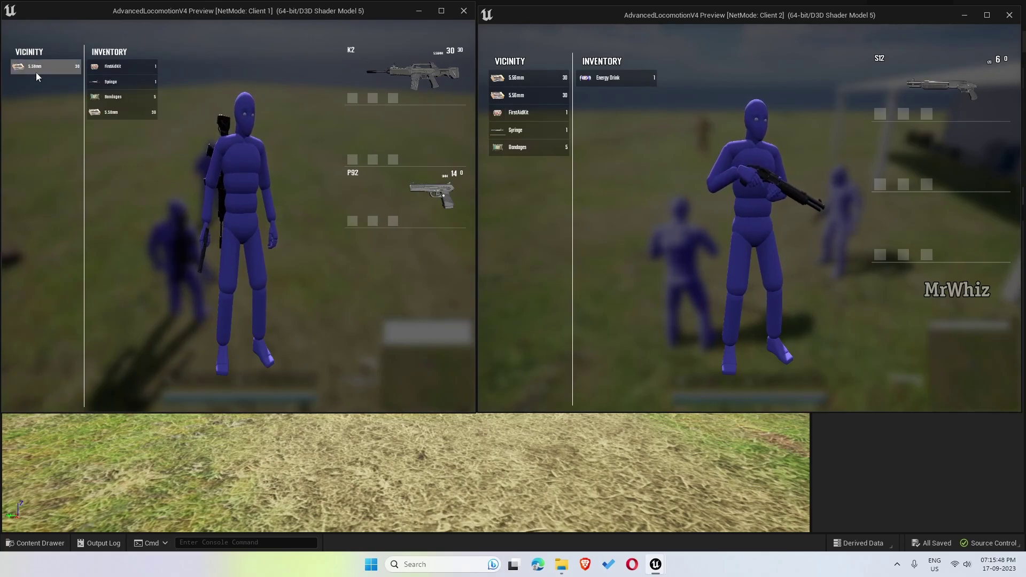
{"action": "left_click_drag", "start_coordinate": [41, 76], "coordinate": [126, 135]}
{"action": "key", "text": "Tab"}
- Set the number of players to 1 and launch a new play session
{"action": "left_click", "coordinate": [298, 41]}
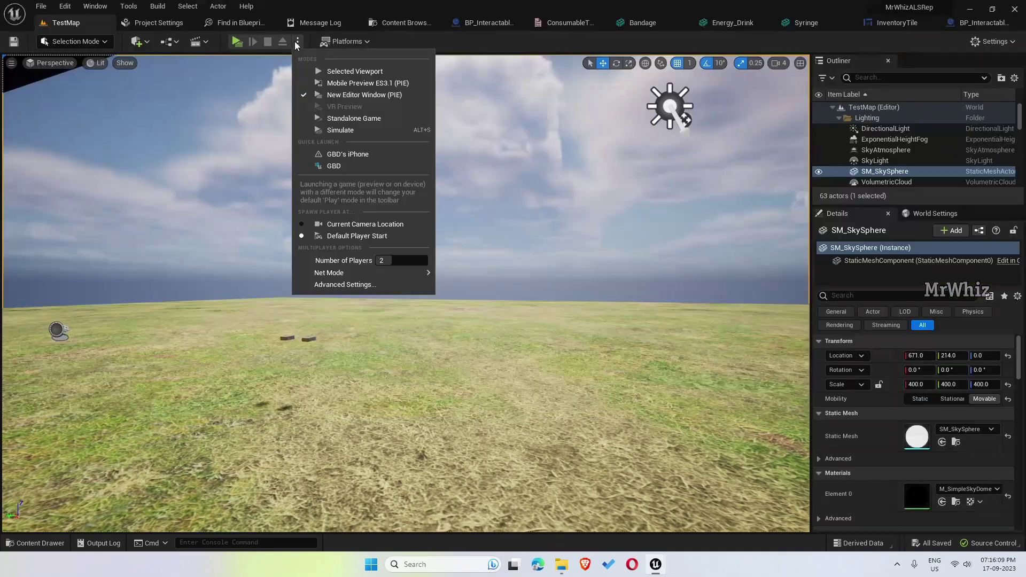
{"action": "left_click_drag", "start_coordinate": [408, 260], "coordinate": [377, 260]}
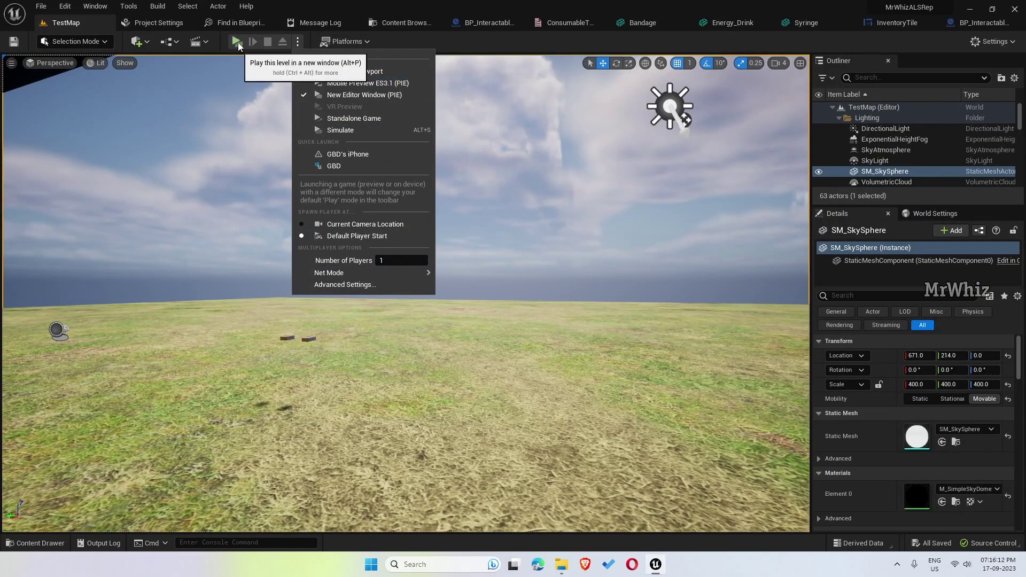
{"action": "left_click", "coordinate": [239, 43]}
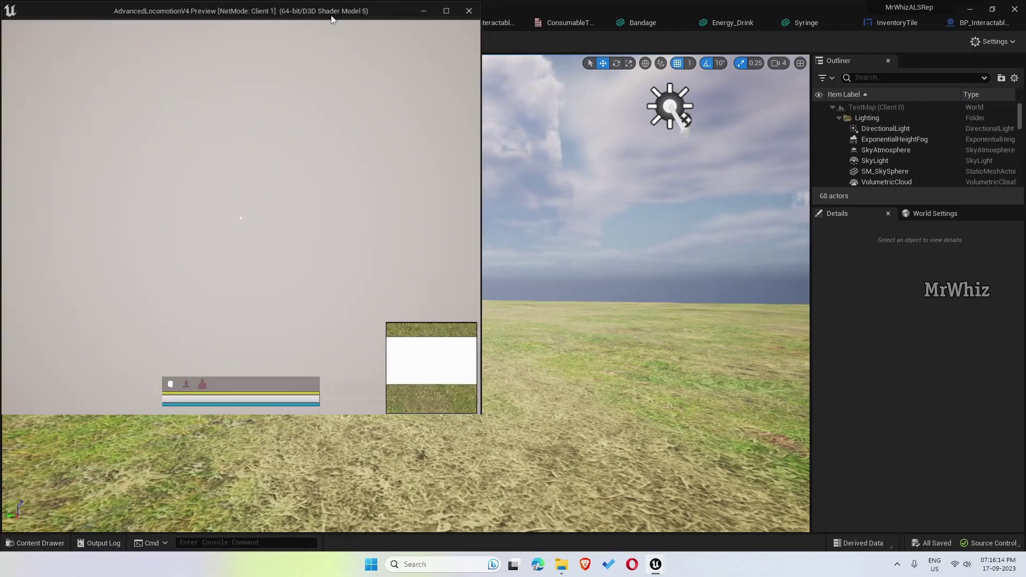
- Maximize the play session window, walk to the weapons table and equip the K2, S12 and P92
{"action": "double_click", "coordinate": [332, 15]}
{"action": "left_click", "coordinate": [577, 299]}
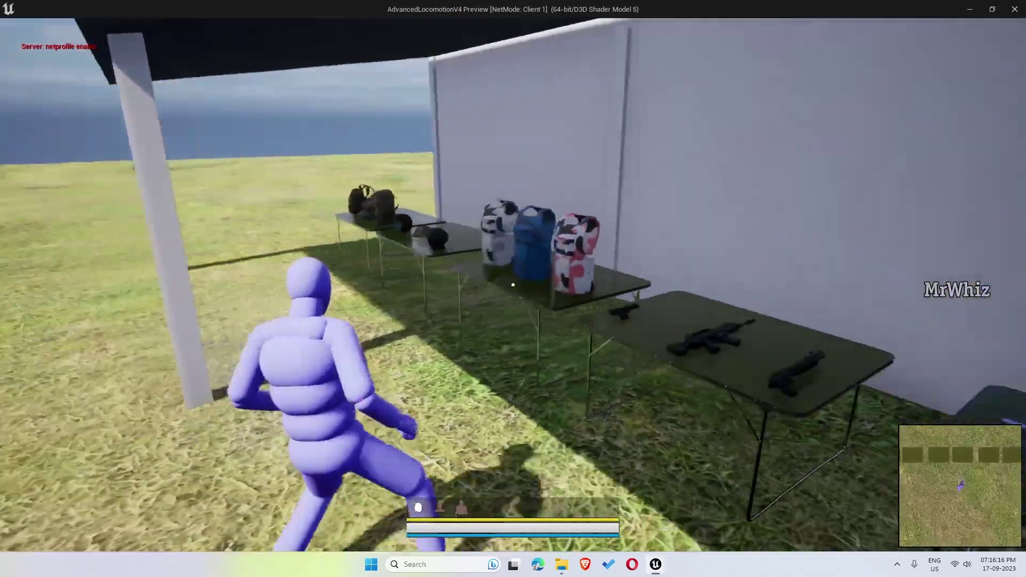
{"action": "key", "text": "w"}
{"action": "key", "text": "Tab"}
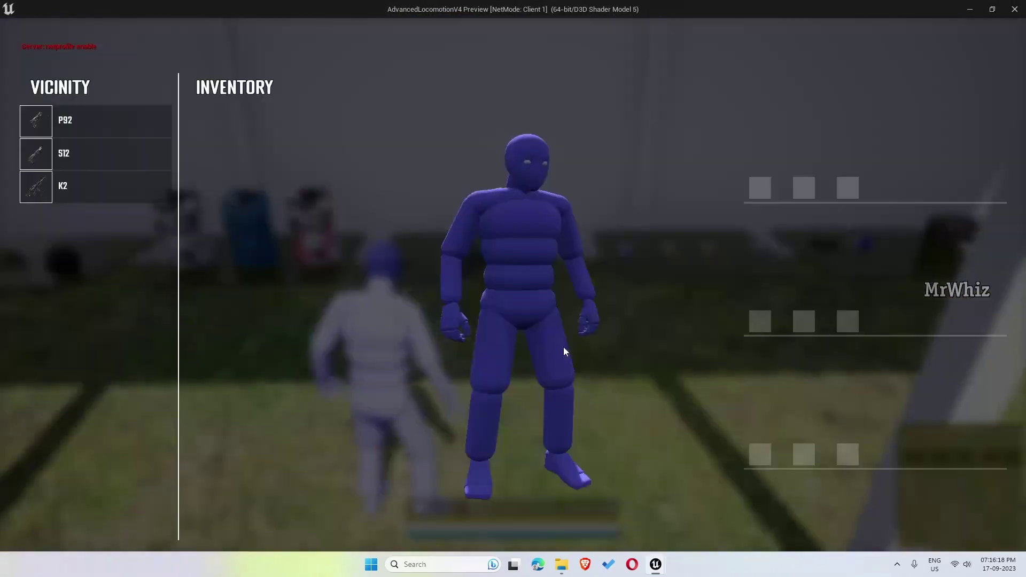
{"action": "left_click_drag", "start_coordinate": [71, 190], "coordinate": [298, 193]}
{"action": "left_click_drag", "start_coordinate": [97, 157], "coordinate": [198, 178]}
{"action": "left_click_drag", "start_coordinate": [142, 132], "coordinate": [258, 155]}
{"action": "key", "text": "Tab"}
- Walk to the ammo and healing items tables and transfer the FirstAidKit, Energy Drink, 12G ammo and Bandages into the inventory
{"action": "key", "text": "w"}
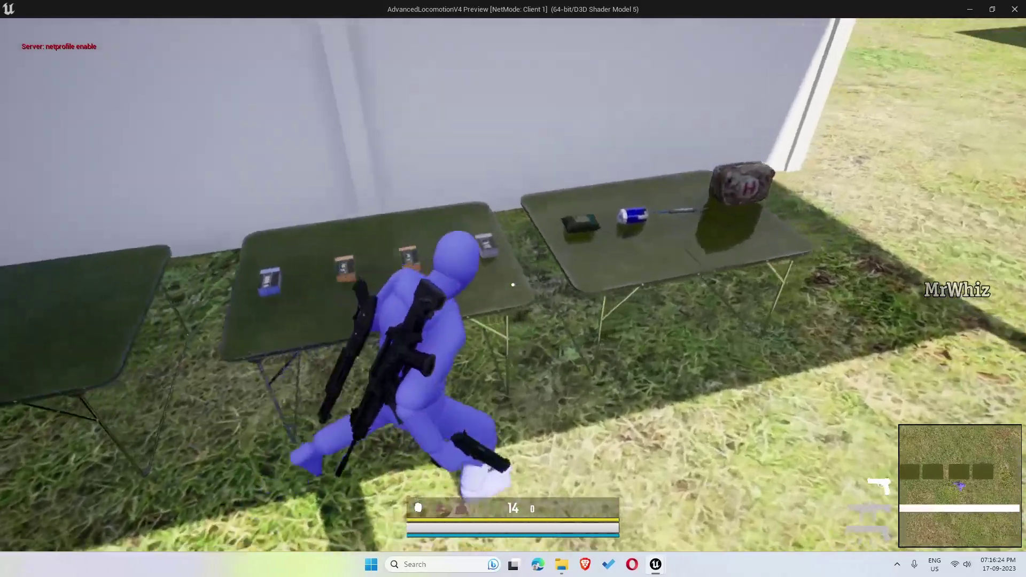
{"action": "key", "text": "Tab"}
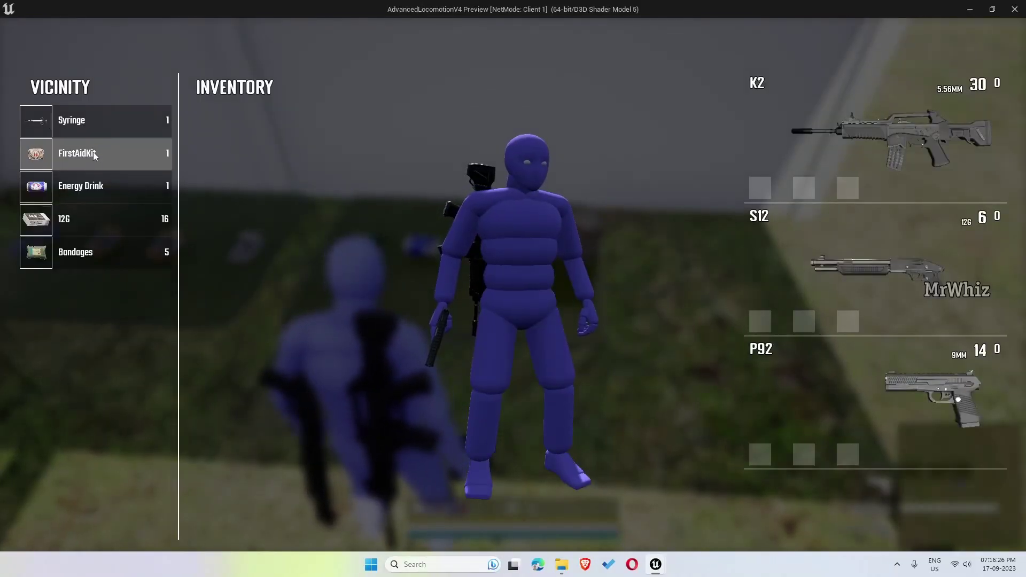
{"action": "left_click_drag", "start_coordinate": [105, 153], "coordinate": [279, 198]}
{"action": "left_click_drag", "start_coordinate": [75, 153], "coordinate": [246, 185]}
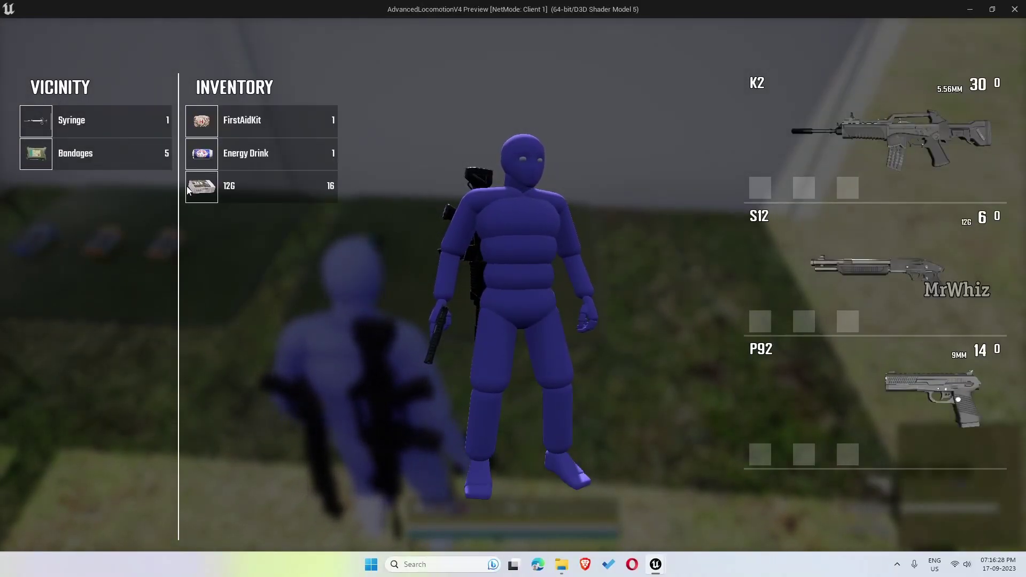
{"action": "left_click_drag", "start_coordinate": [107, 155], "coordinate": [323, 236]}
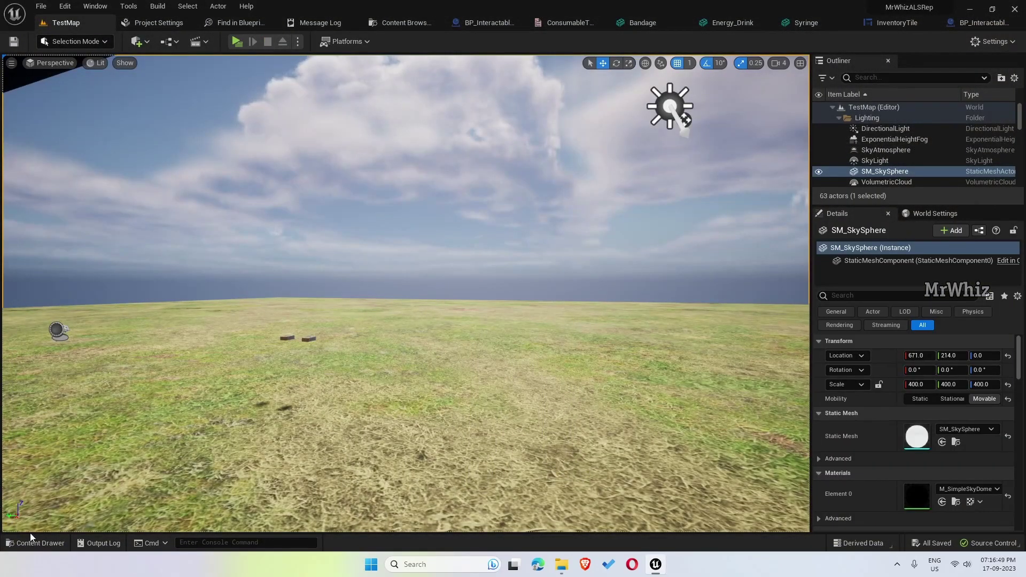
- Browse the project content to MrWhiz_RepGameFiles/Pickables and select the BP_Interactable_Base blueprint
{"action": "left_click", "coordinate": [33, 542]}
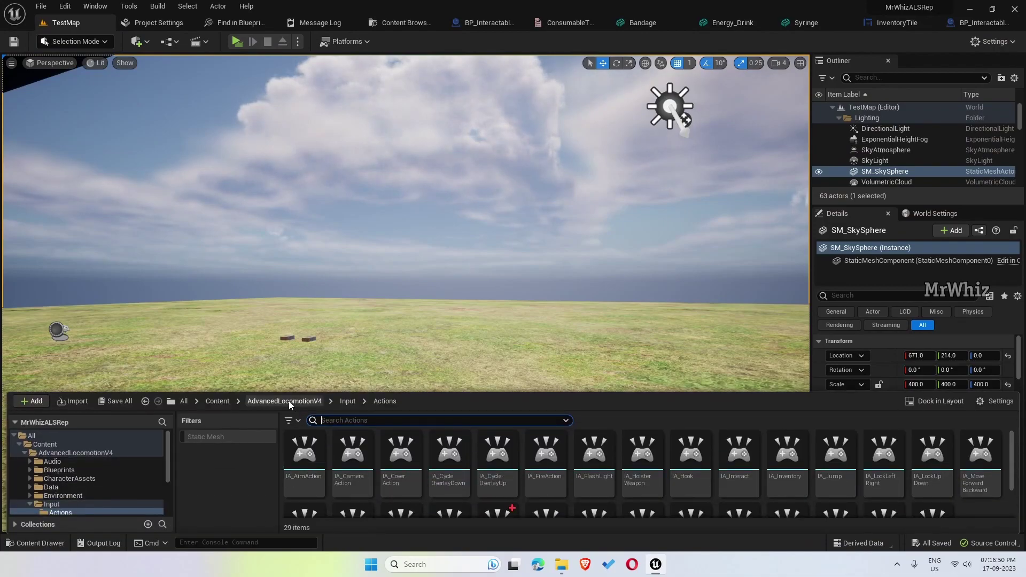
{"action": "left_click", "coordinate": [284, 400]}
{"action": "left_click", "coordinate": [217, 400]}
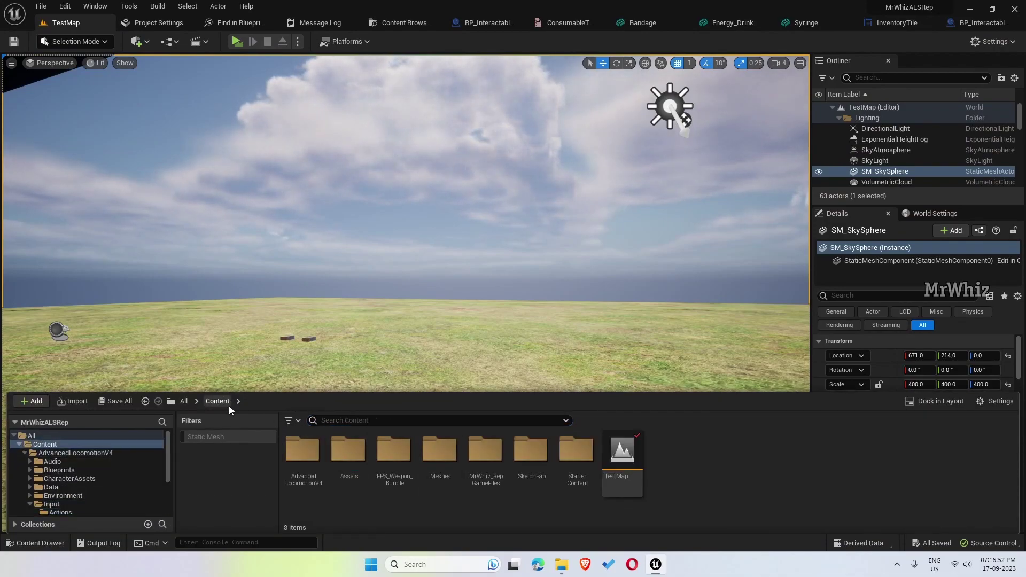
{"action": "double_click", "coordinate": [501, 479]}
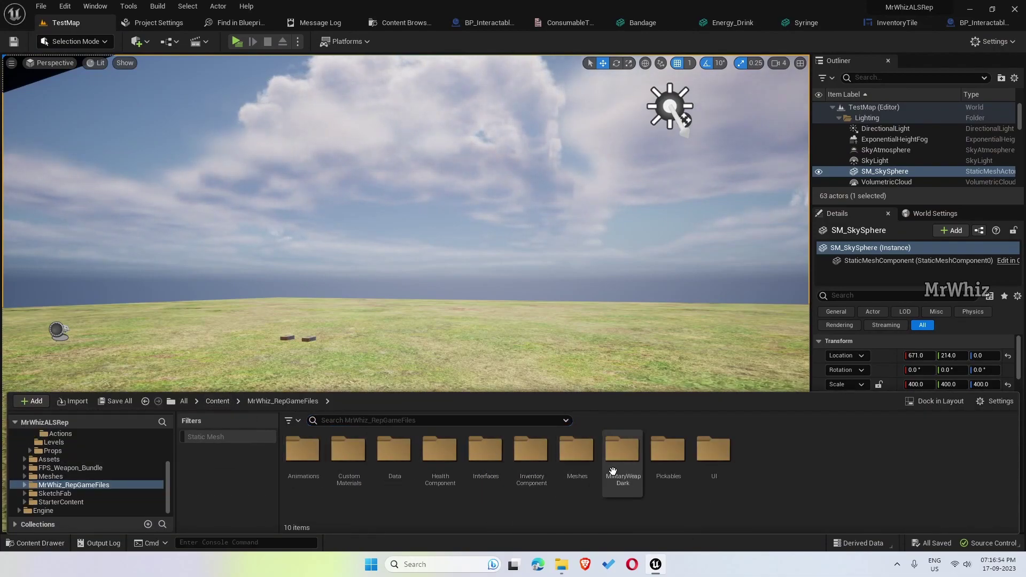
{"action": "double_click", "coordinate": [667, 460]}
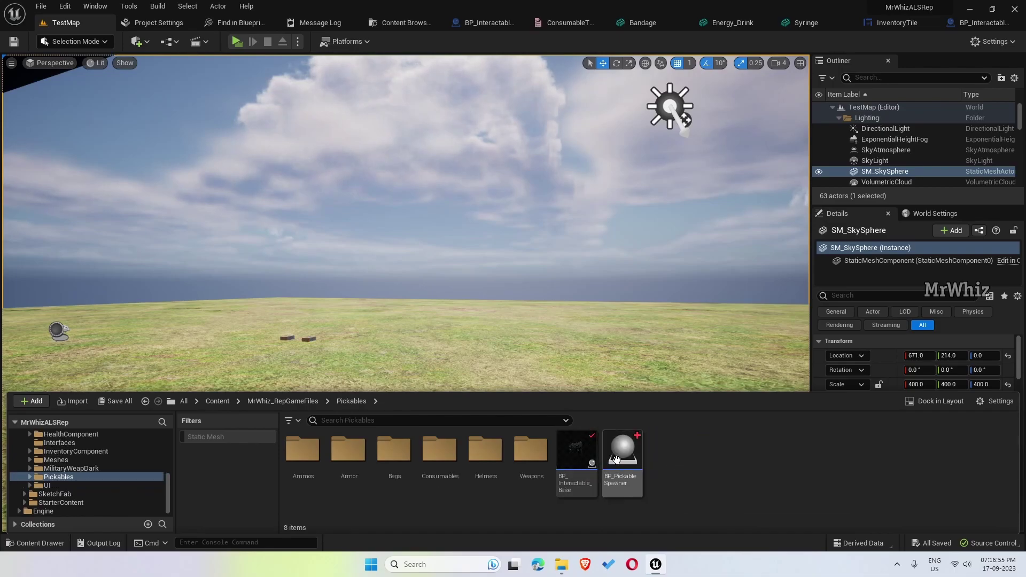
{"action": "left_click", "coordinate": [578, 454]}
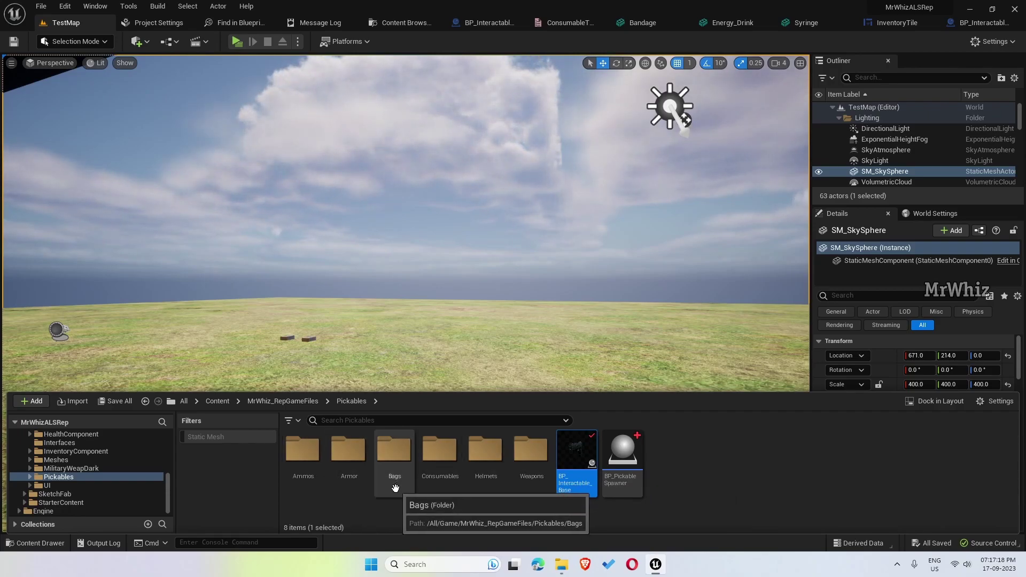
- Examine BP_Interactable_Ammo_Base in the Ammos folder alongside its parent BP_Interactable_Base in Pickables
{"action": "double_click", "coordinate": [303, 453]}
{"action": "left_click", "coordinate": [447, 452]}
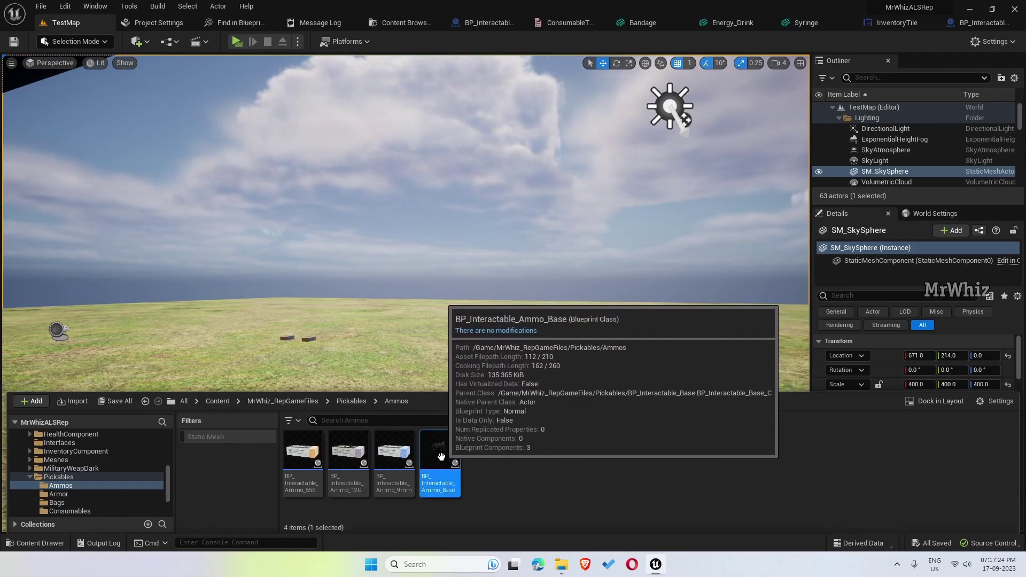
{"action": "left_click", "coordinate": [351, 401]}
{"action": "left_click", "coordinate": [586, 487]}
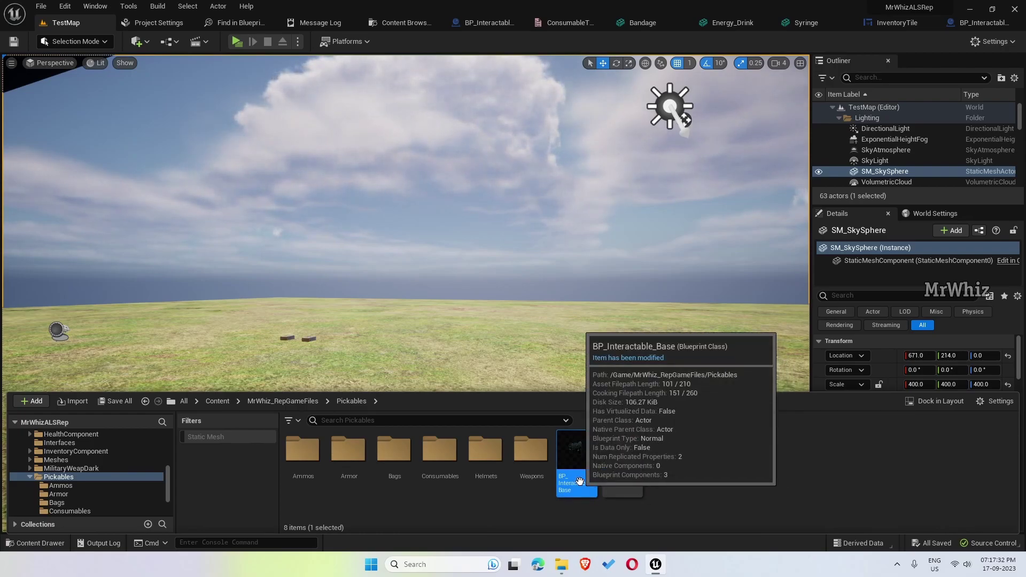
{"action": "double_click", "coordinate": [310, 462]}
{"action": "left_click", "coordinate": [434, 476]}
{"action": "left_click", "coordinate": [351, 401]}
- Examine BP_Interactable_WeaponBase in the Weapons folder, return to MrWhiz_RepGameFiles and close the content browser
{"action": "double_click", "coordinate": [531, 452]}
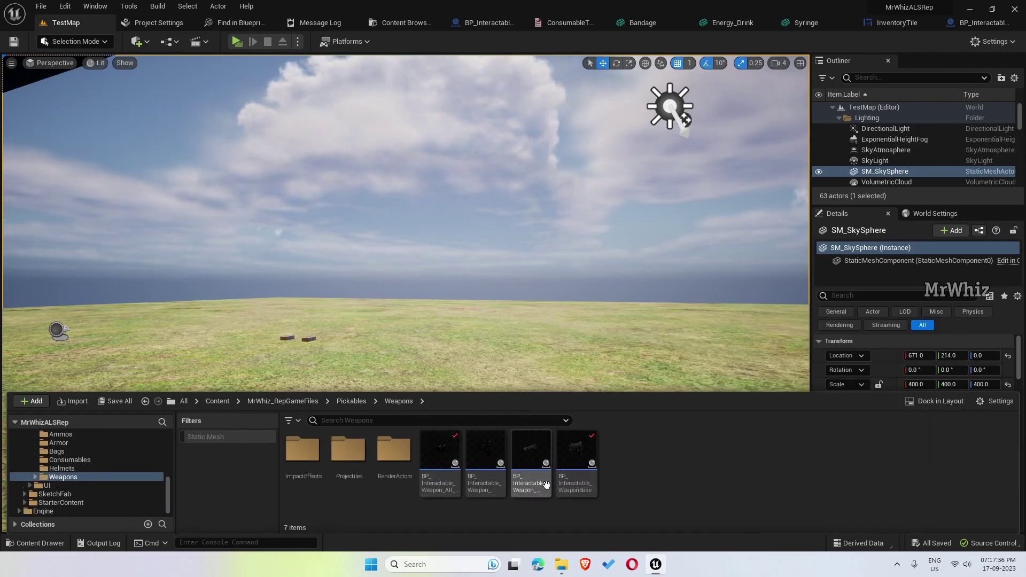
{"action": "left_click", "coordinate": [574, 483]}
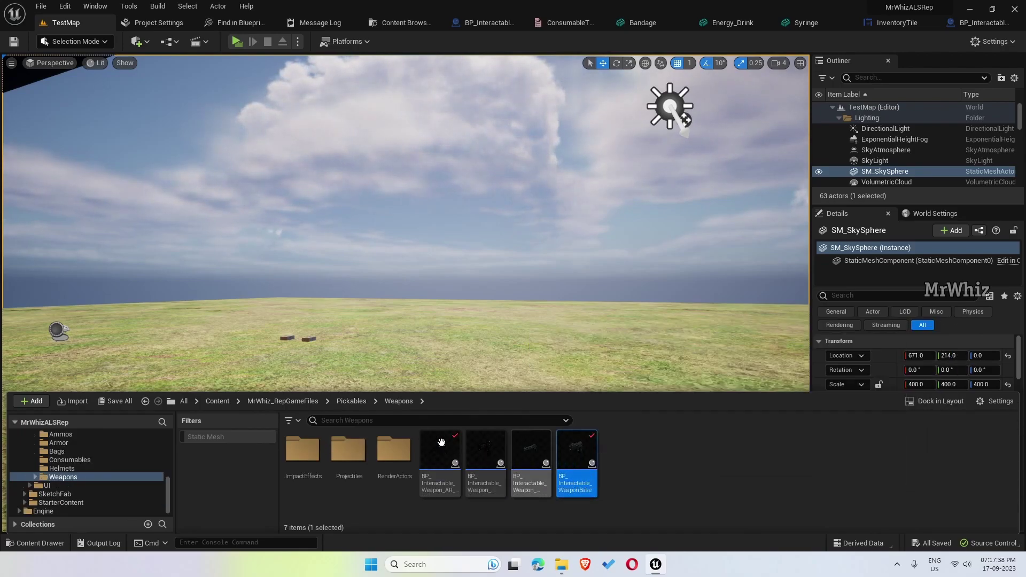
{"action": "left_click", "coordinate": [283, 402]}
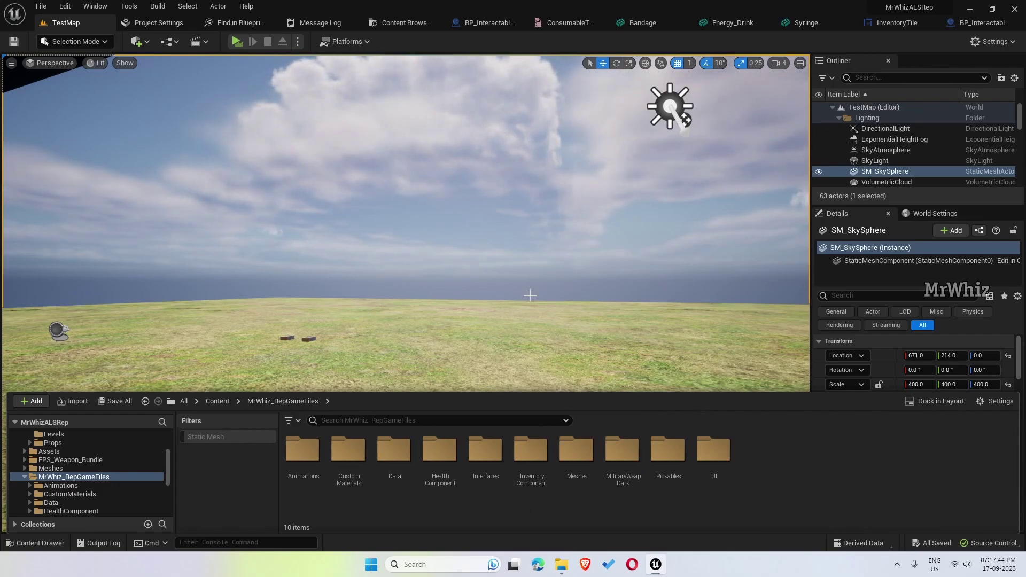
{"action": "left_click", "coordinate": [418, 361]}
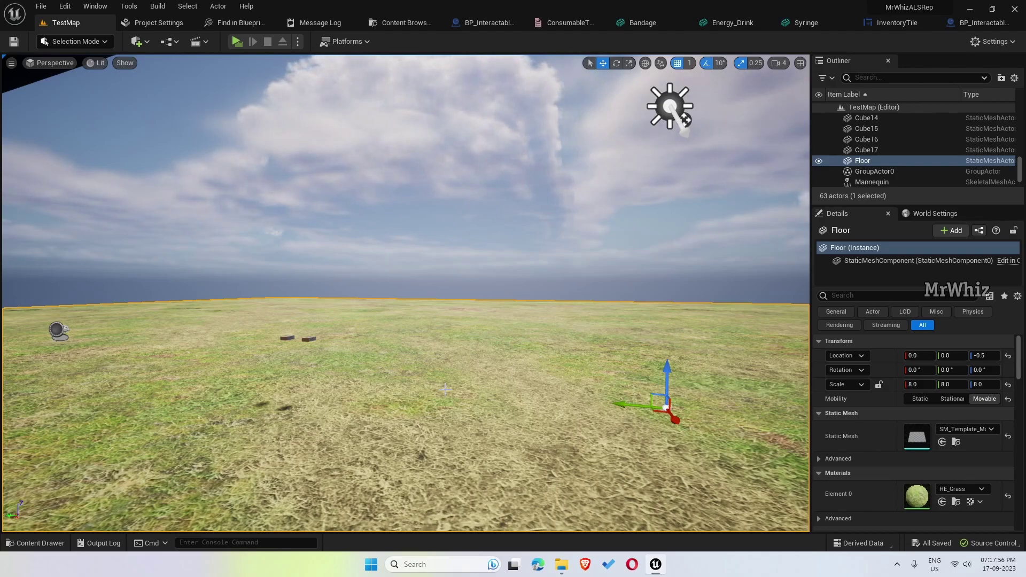
- Launch a new play session and walk past the item tables to the Backpack (Lv.1) on the backpacks table
{"action": "left_click", "coordinate": [237, 42]}
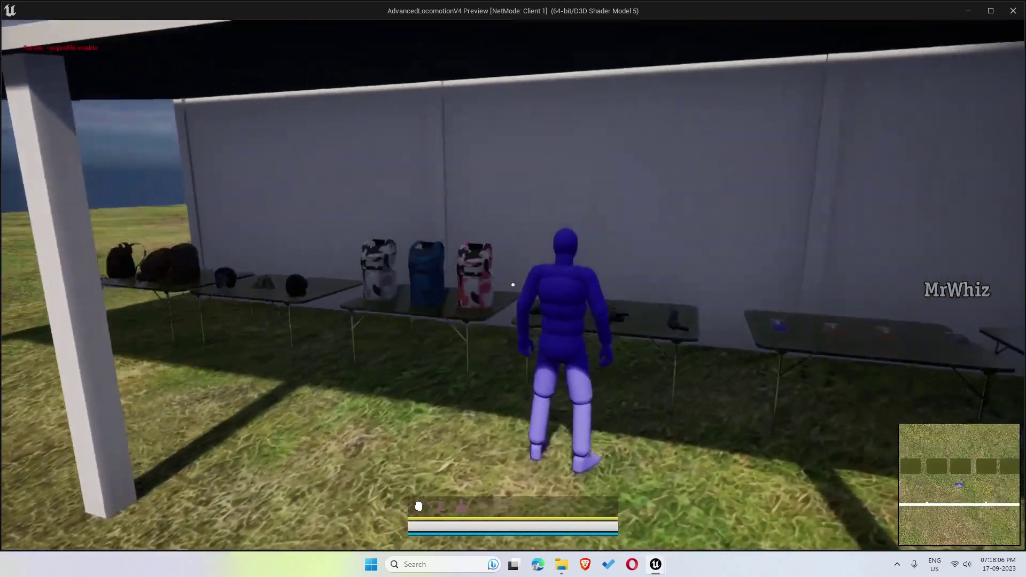
{"action": "key", "text": "w"}
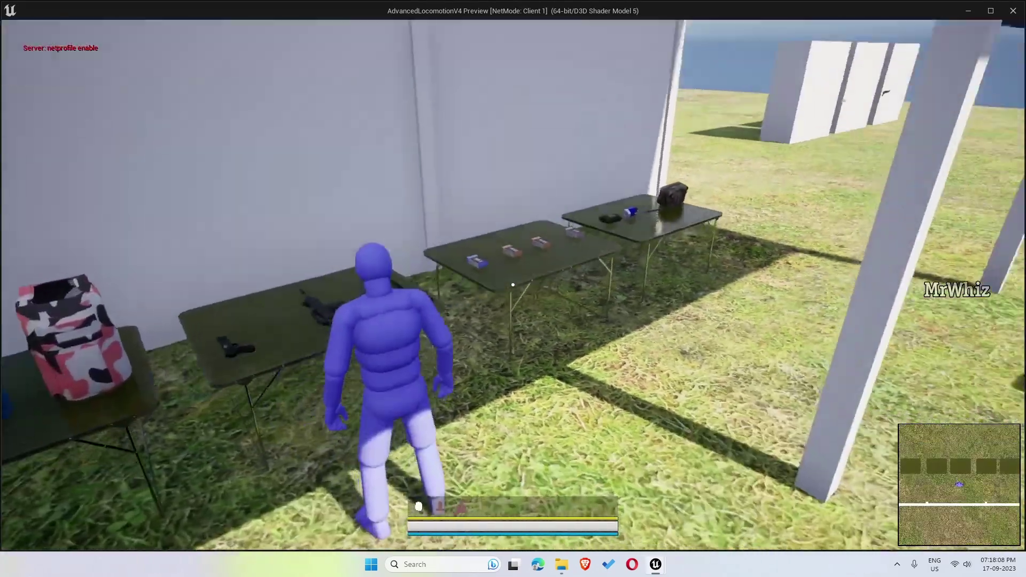
{"action": "key", "text": "w"}
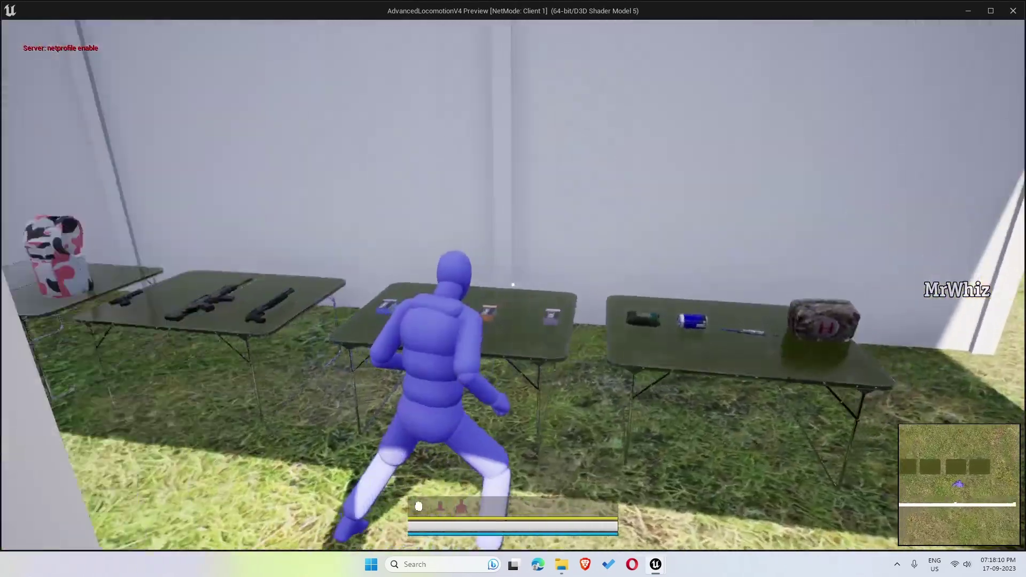
{"action": "key", "text": "w"}
{"action": "key", "text": "w"}
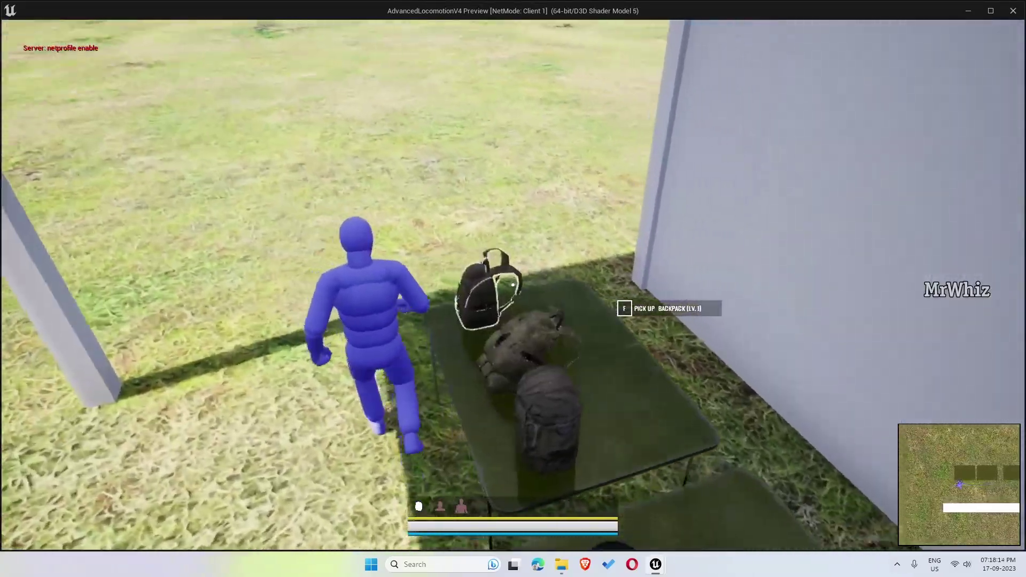
- Walk back along the vests, weapons, ammo and healing items tables, ending in the open field facing the loose items
{"action": "key", "text": "w"}
{"action": "key", "text": "w"}
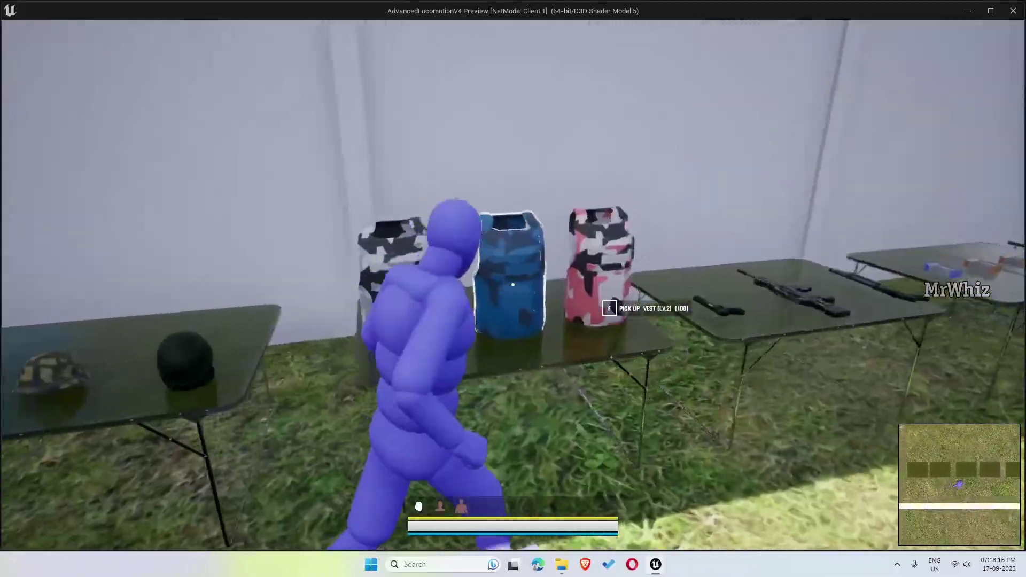
{"action": "key", "text": "d"}
{"action": "key", "text": "w"}
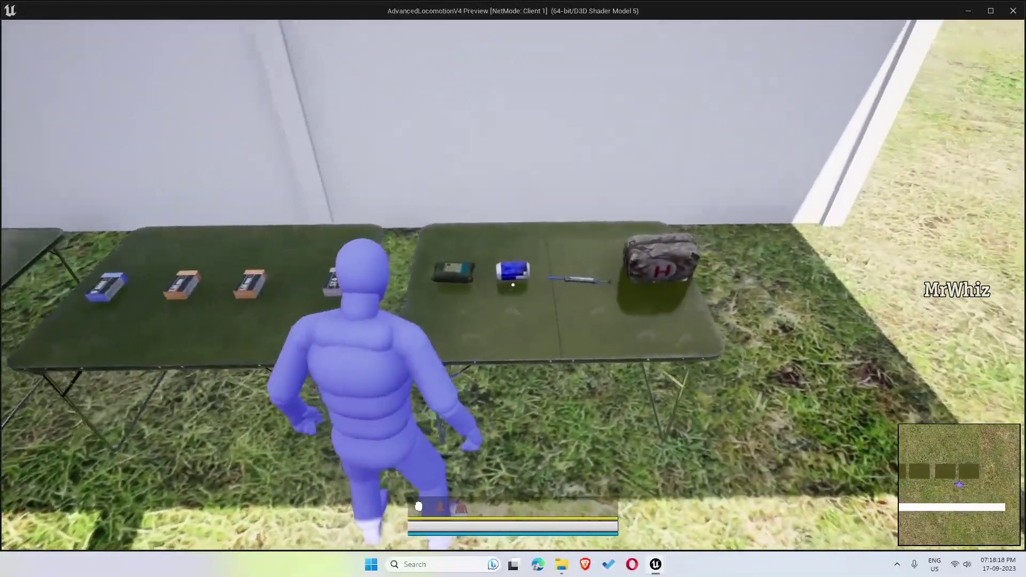
{"action": "key", "text": "s"}
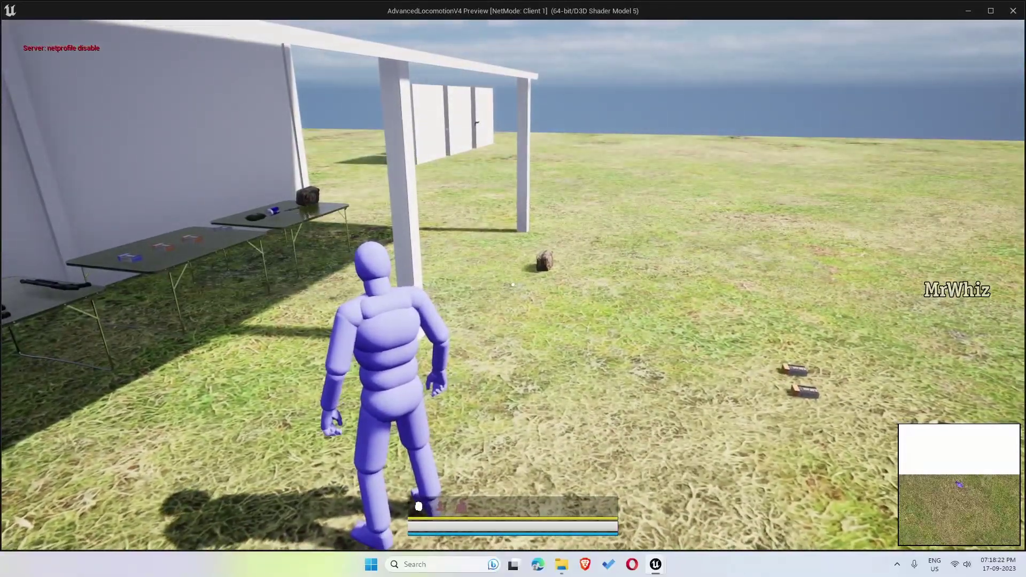